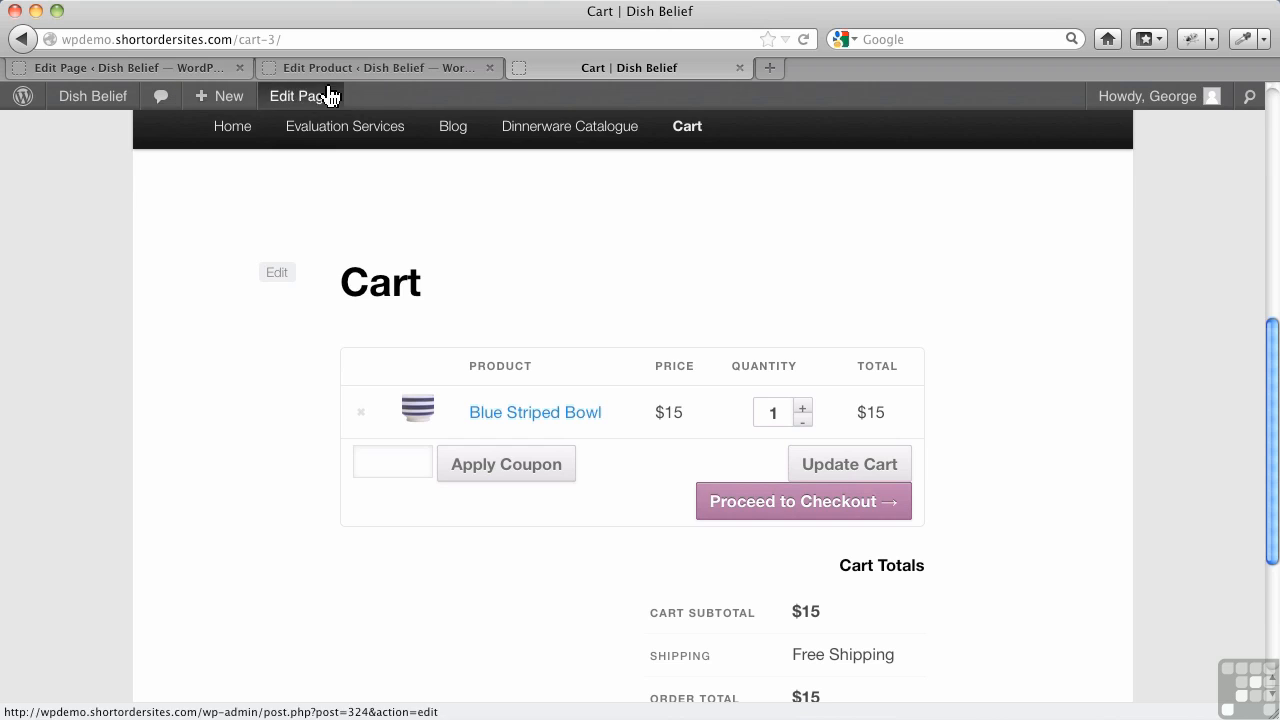
Copy the published Blue Striped Bowl product to a new draft and review the copied product details
left_click(323, 70)
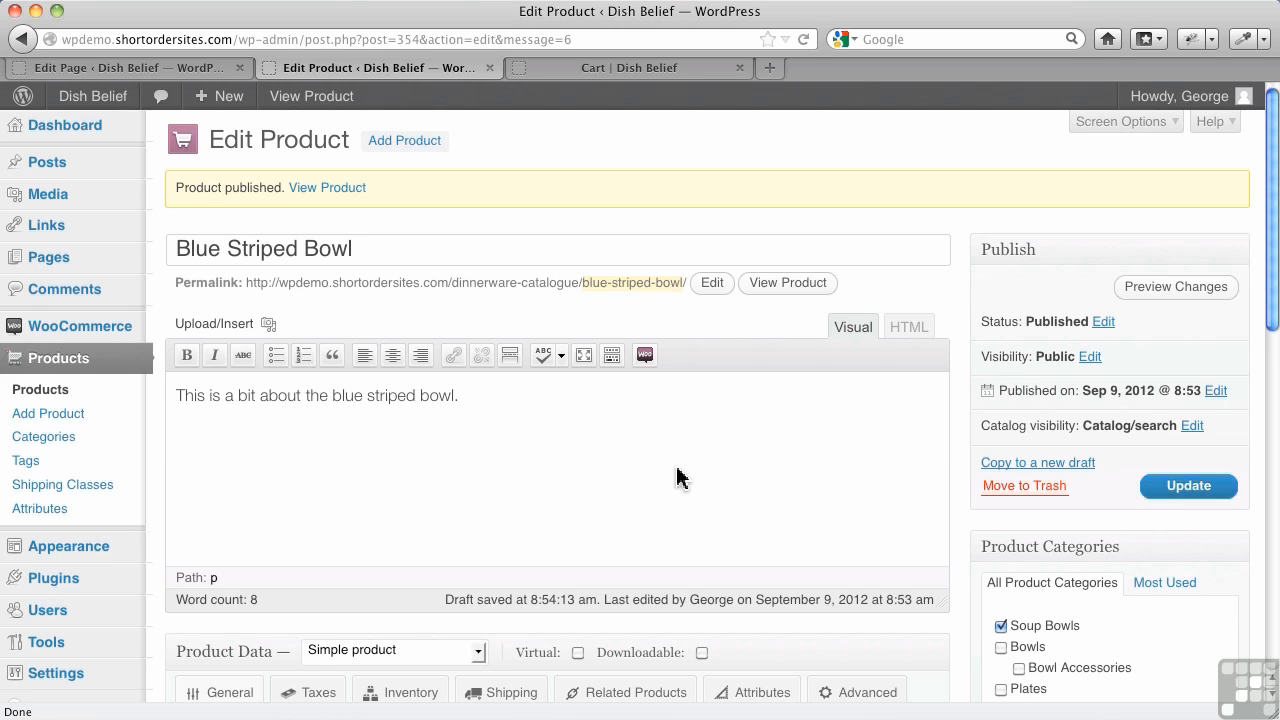
left_click(1055, 466)
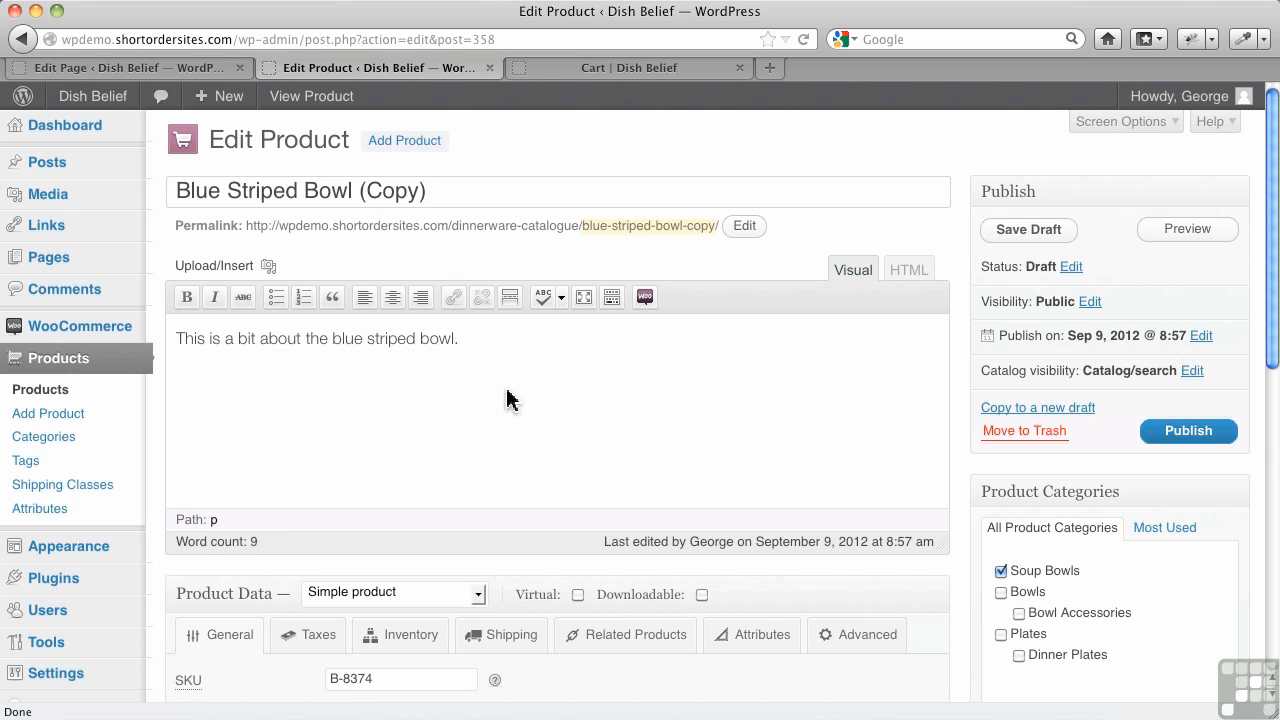
scroll(508, 400, "down", 5)
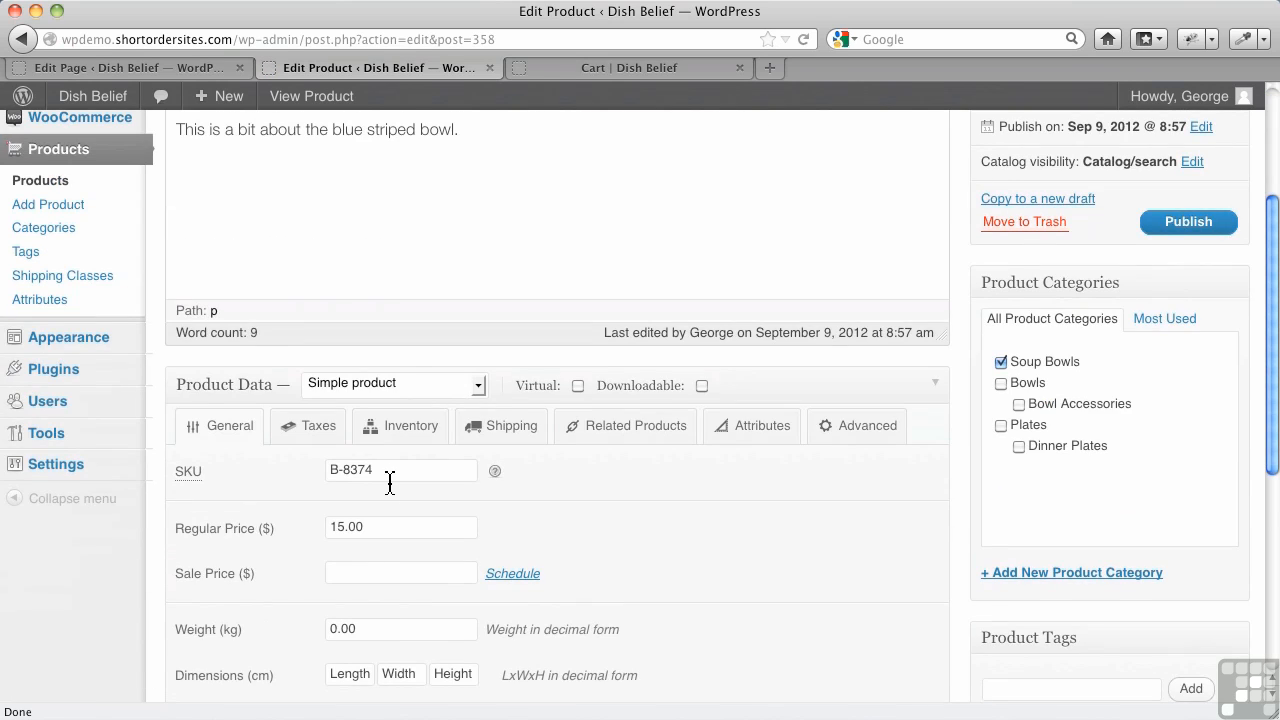
scroll(371, 549, "down", 2)
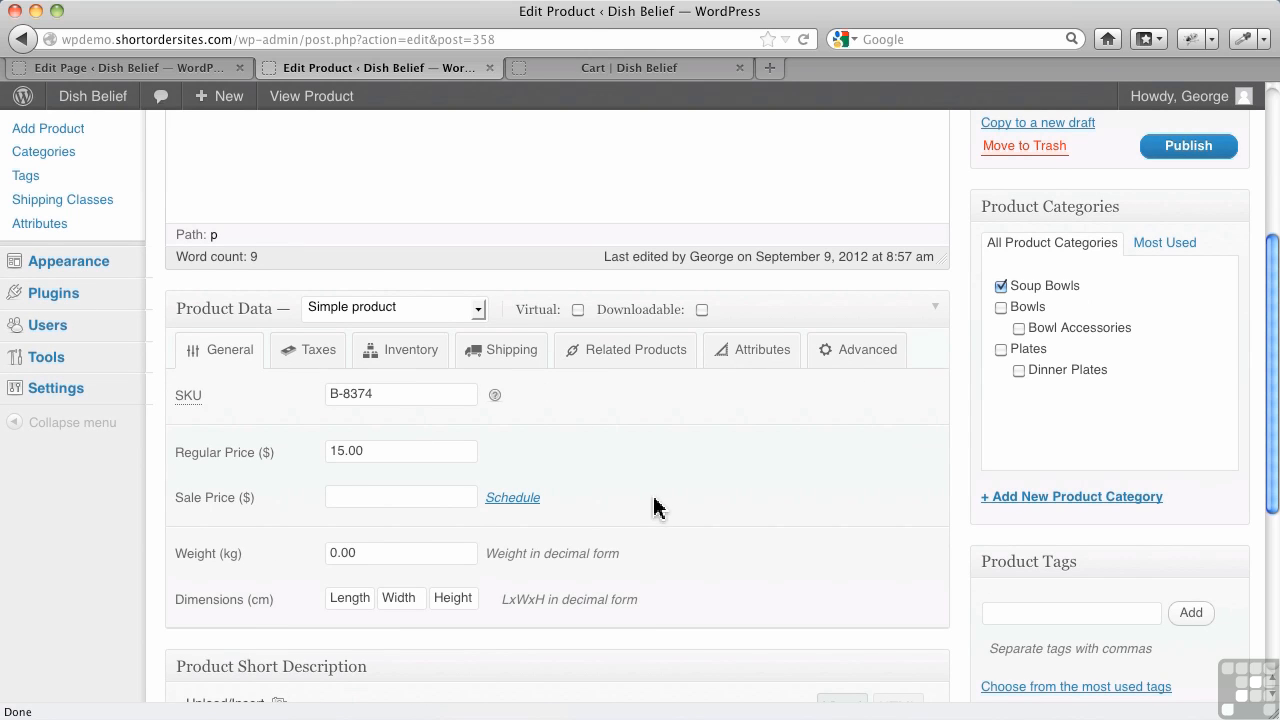
scroll(655, 507, "down", 5)
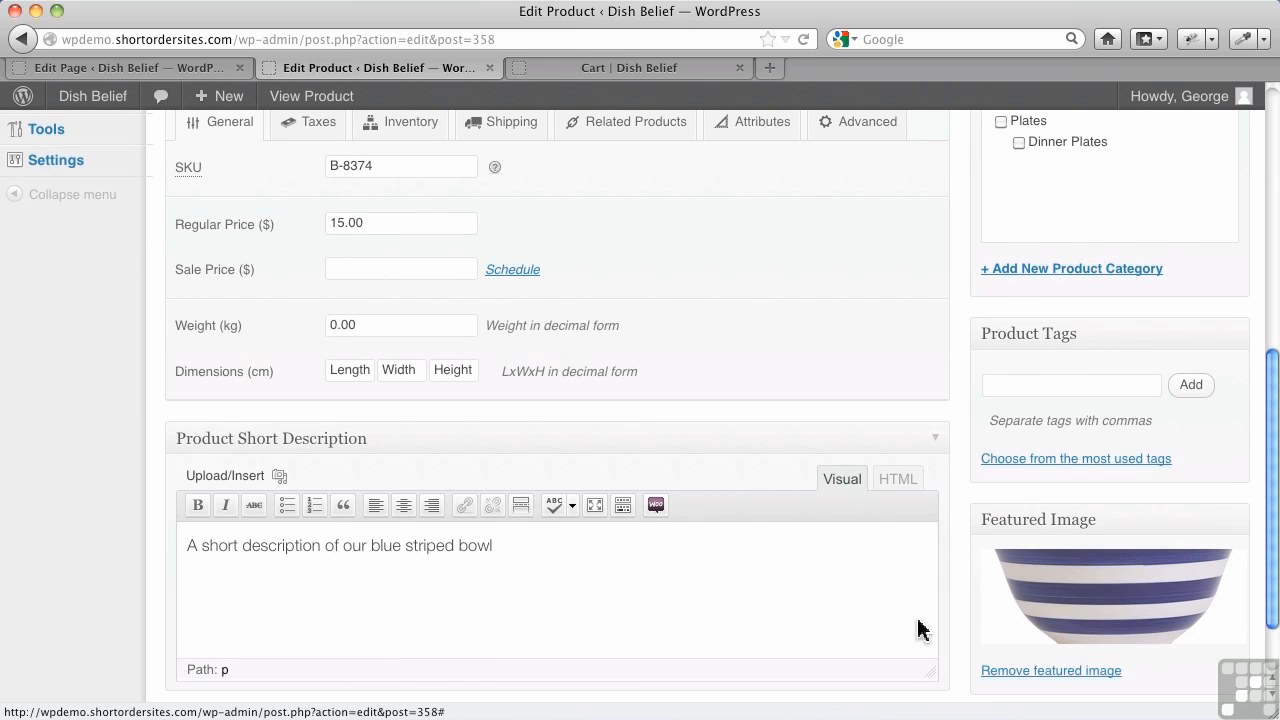
scroll(905, 537, "up", 7)
scroll(905, 537, "up", 2)
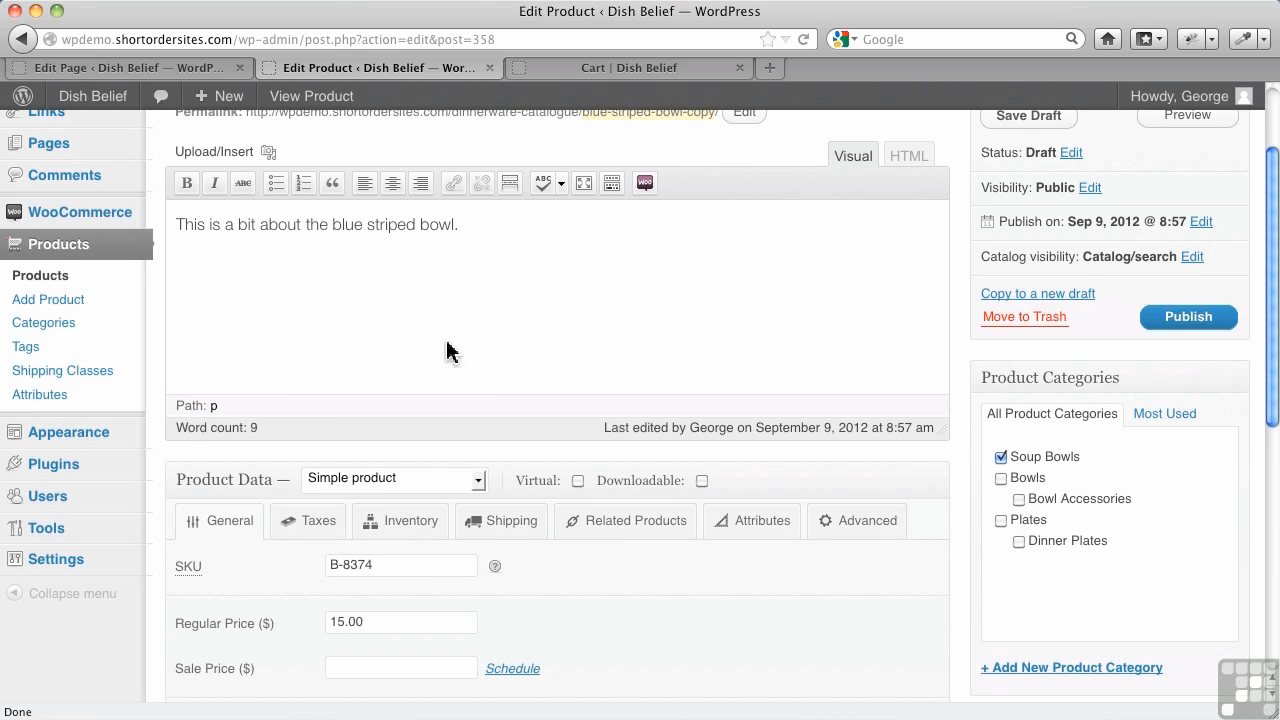
Open the list of all products and look through its entries
left_click(50, 275)
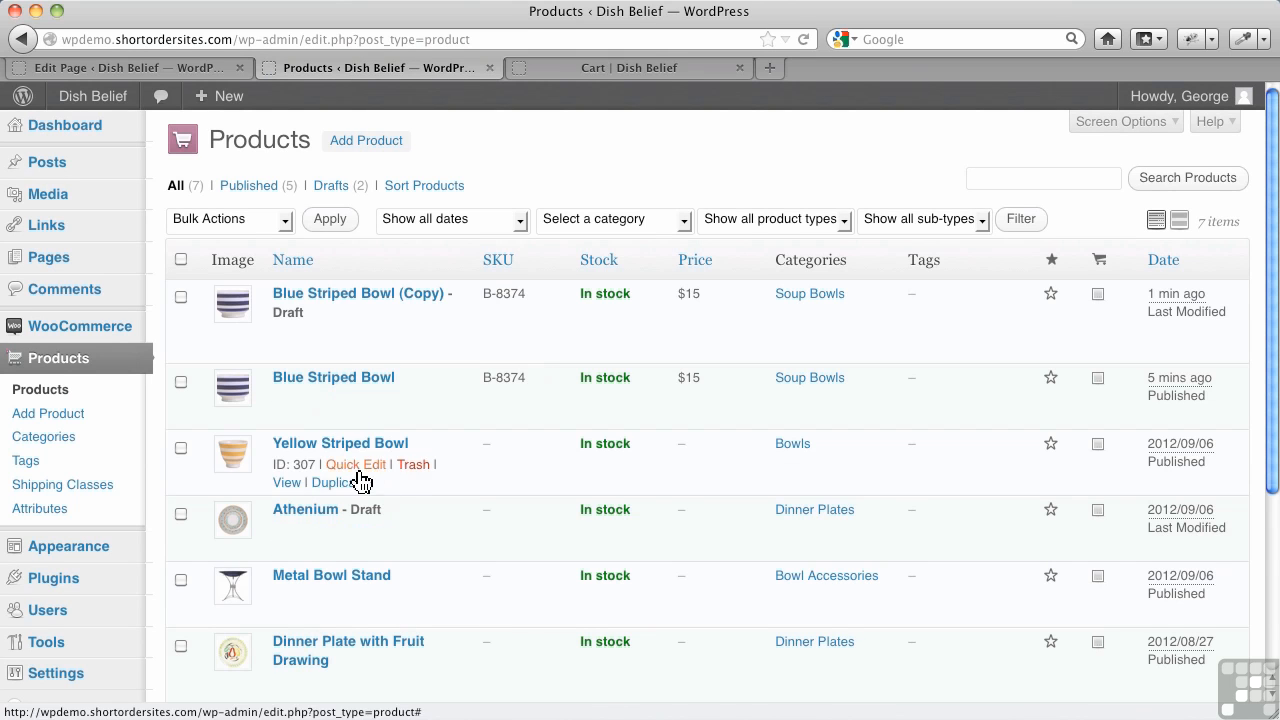
scroll(330, 485, "down", 2)
scroll(312, 487, "down", 2)
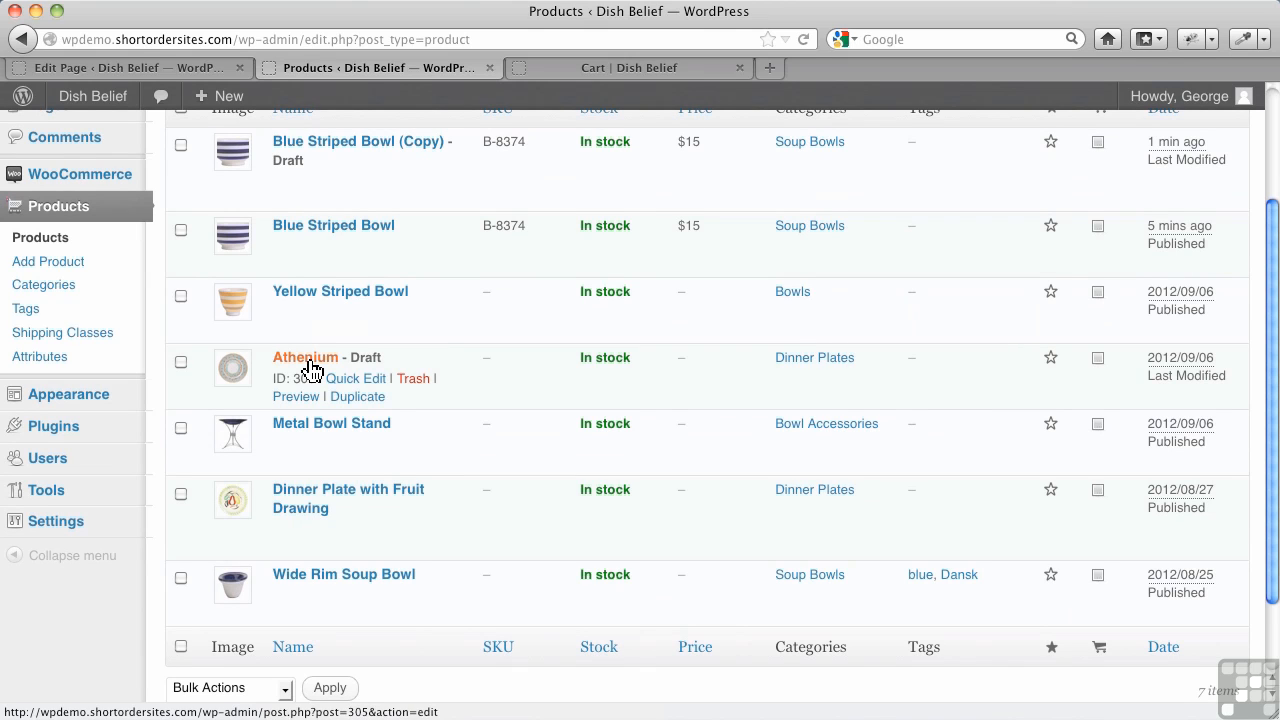
scroll(310, 368, "up", 3)
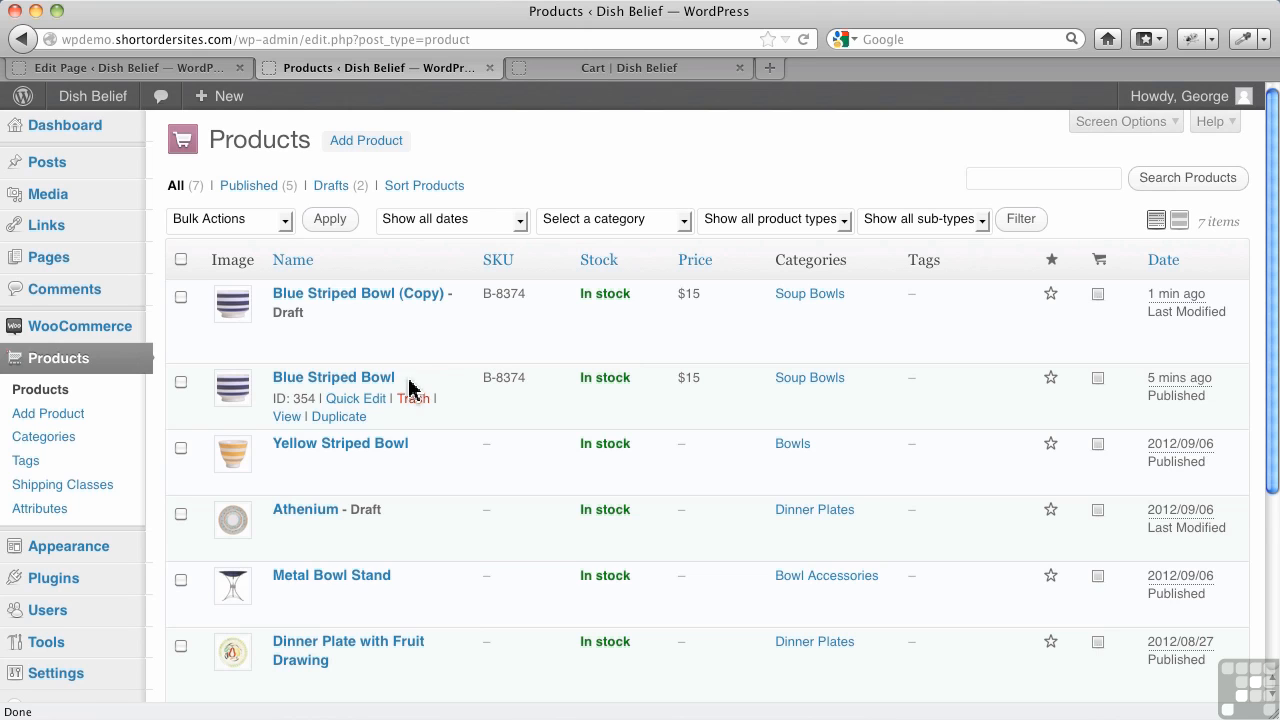
Open the original Blue Striped Bowl product for editing and examine its Tax Status and Tax Class options
left_click(343, 384)
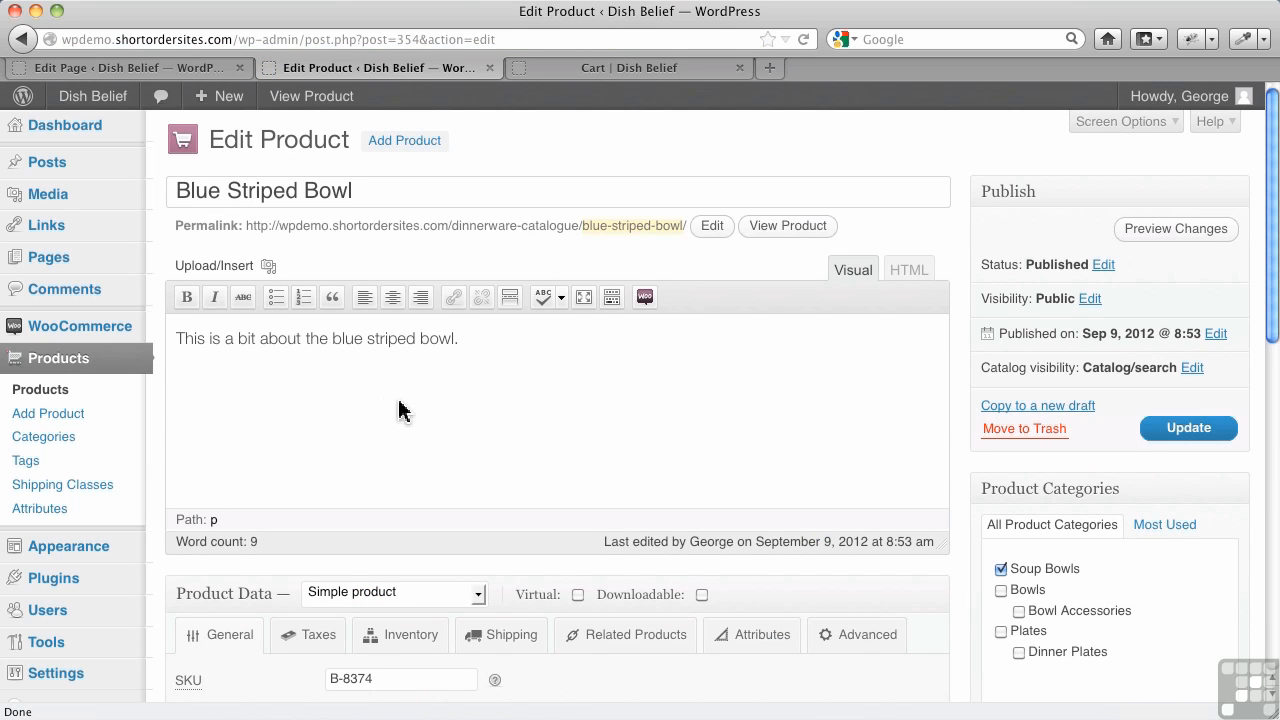
scroll(398, 410, "down", 2)
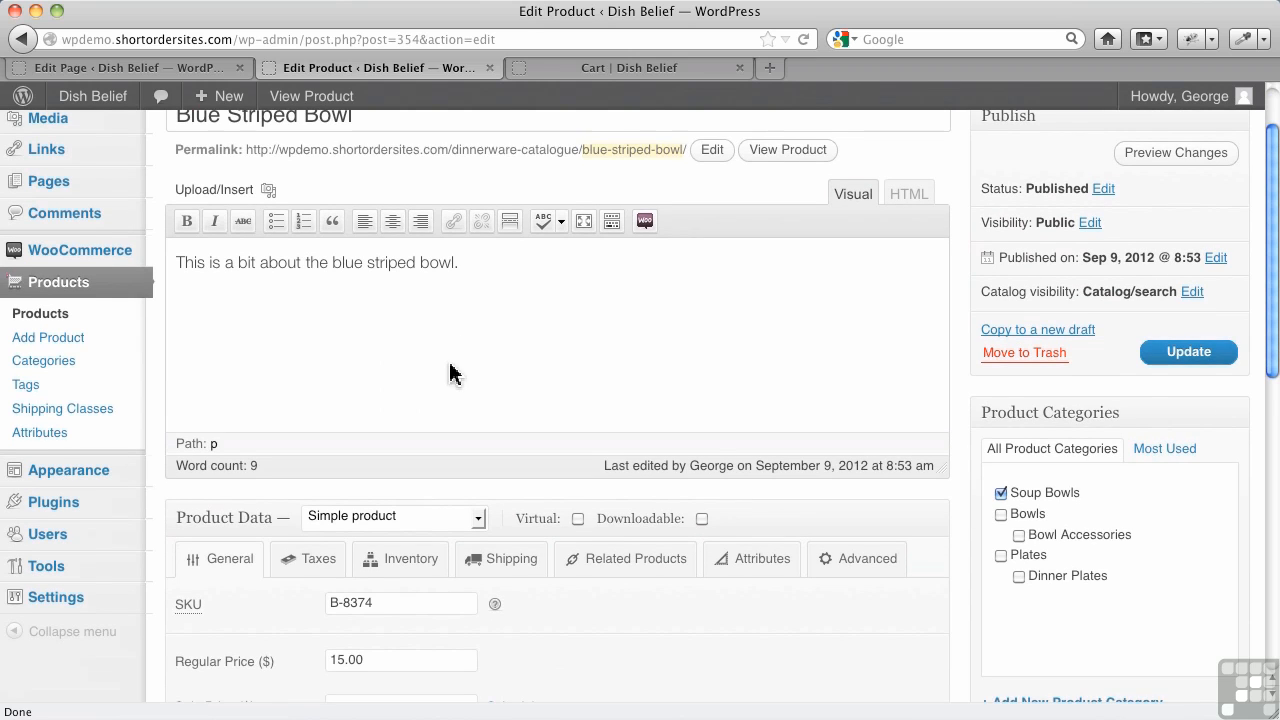
scroll(451, 370, "down", 5)
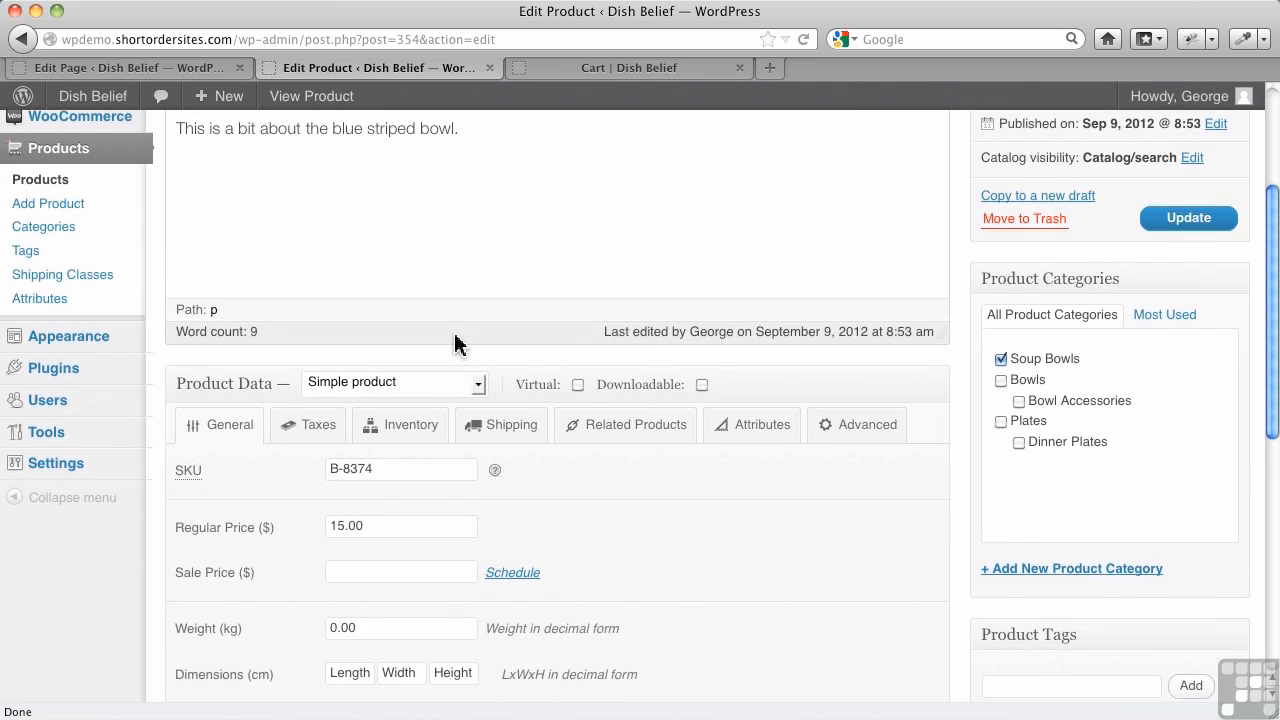
scroll(455, 340, "down", 1)
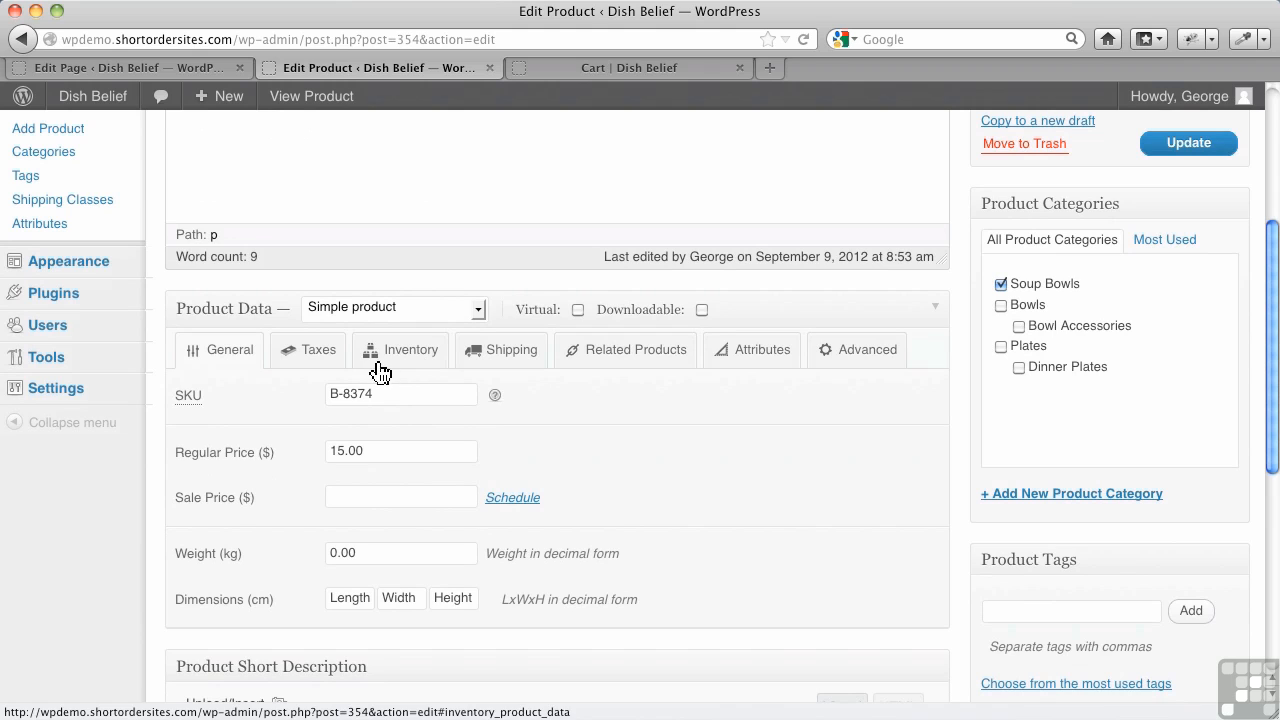
left_click(324, 362)
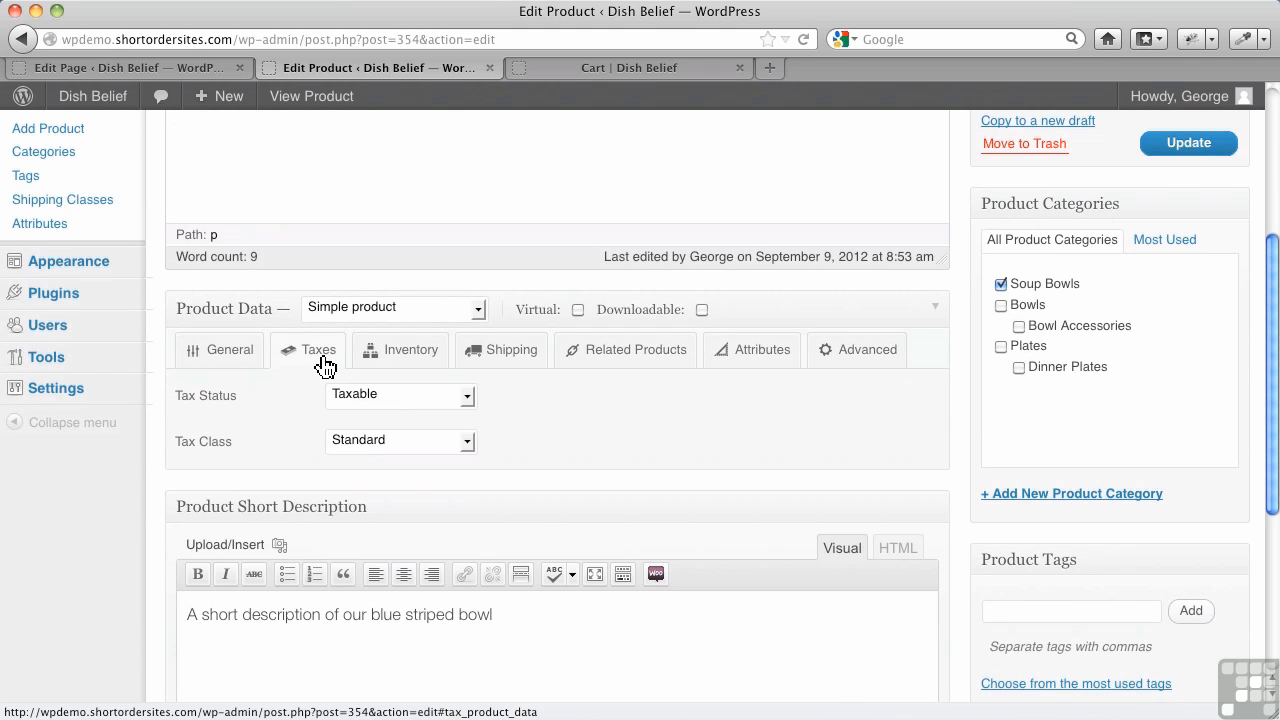
left_click(389, 405)
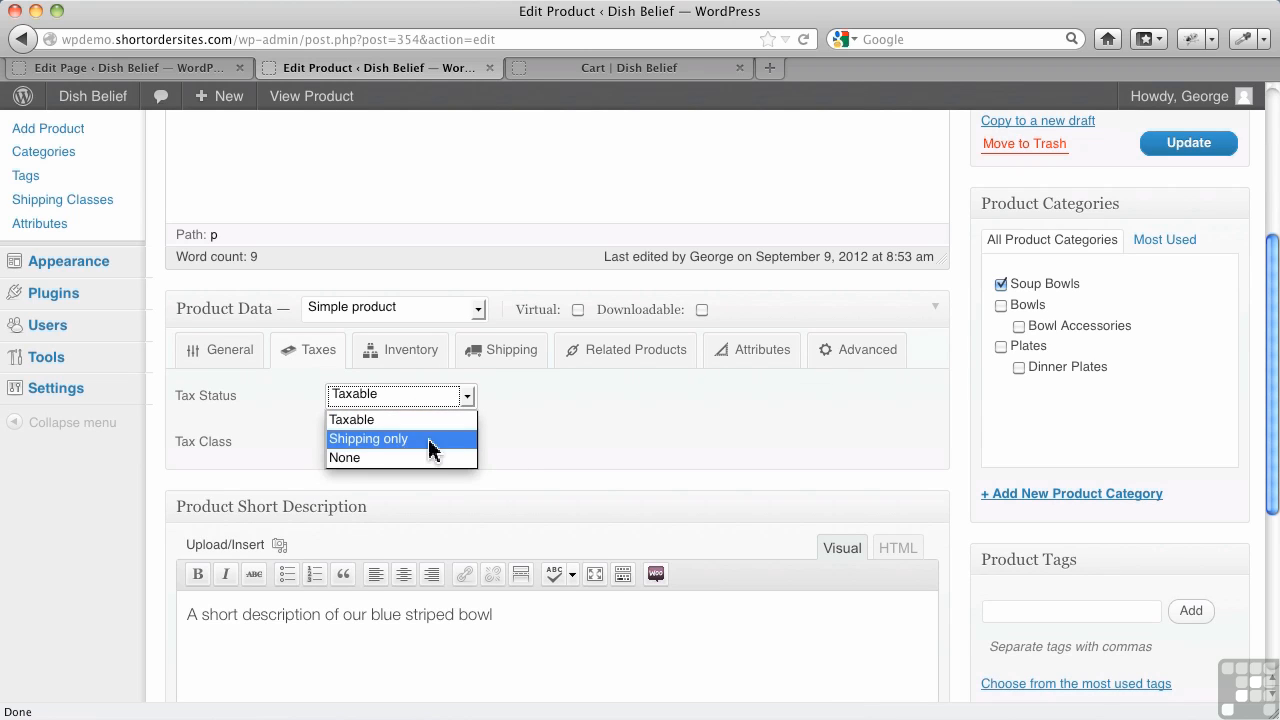
left_click(672, 421)
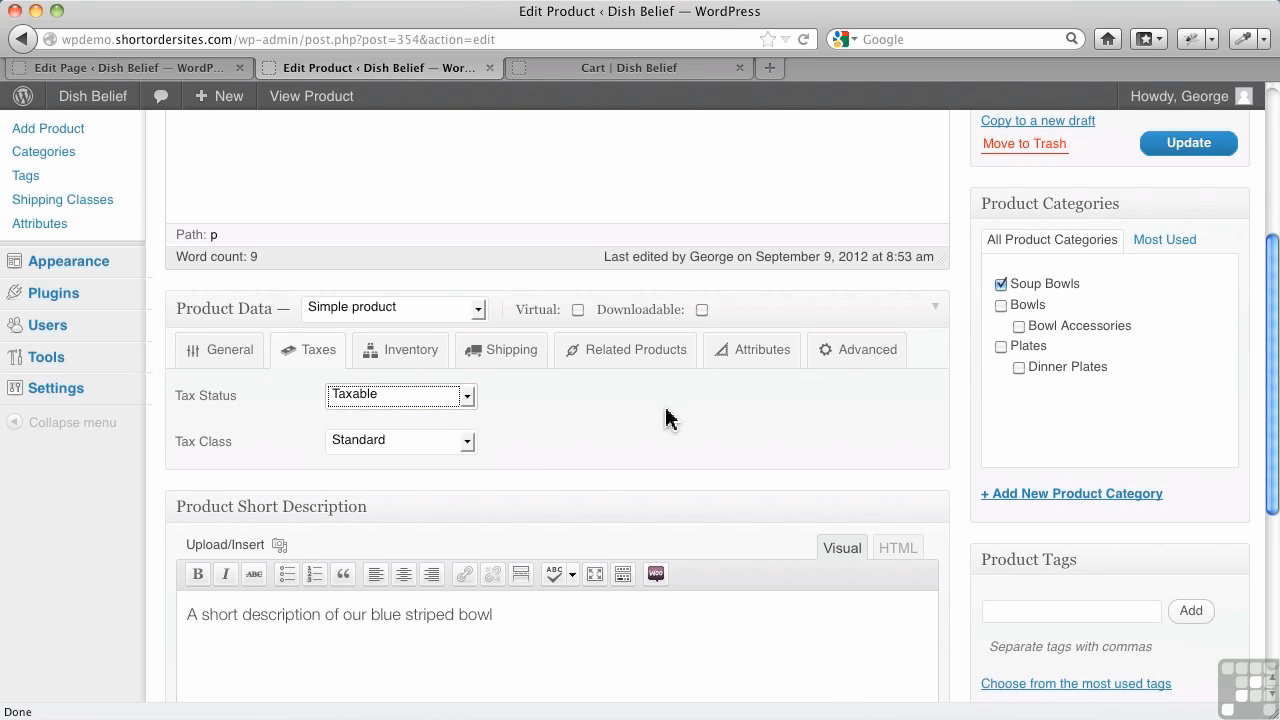
left_click(389, 448)
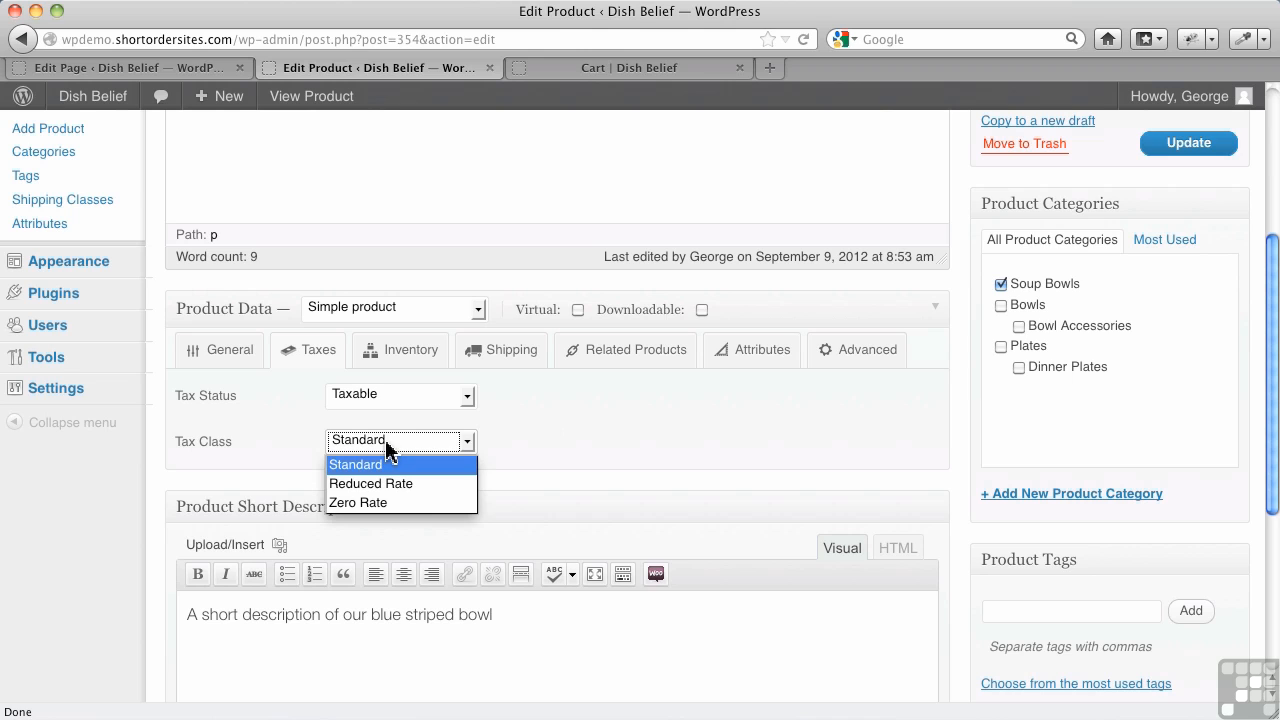
left_click(530, 432)
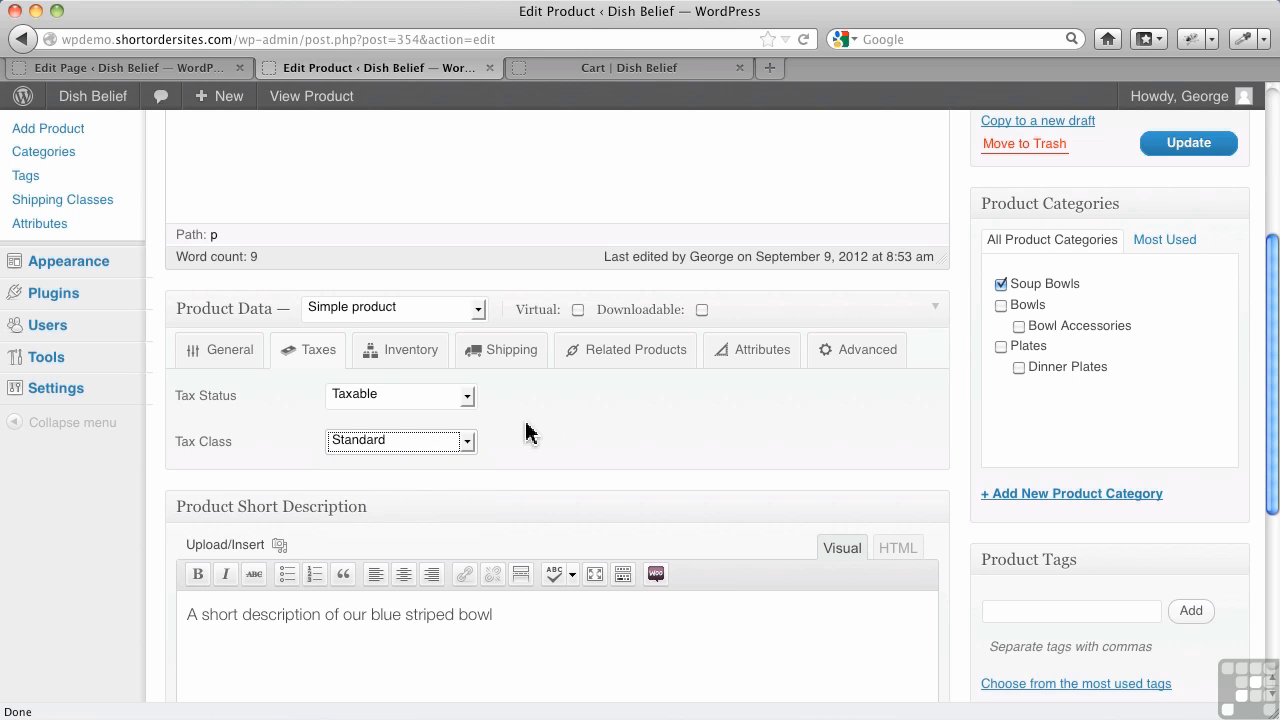
Examine the bowl's inventory settings and the available shipping classes in its product data
left_click(385, 356)
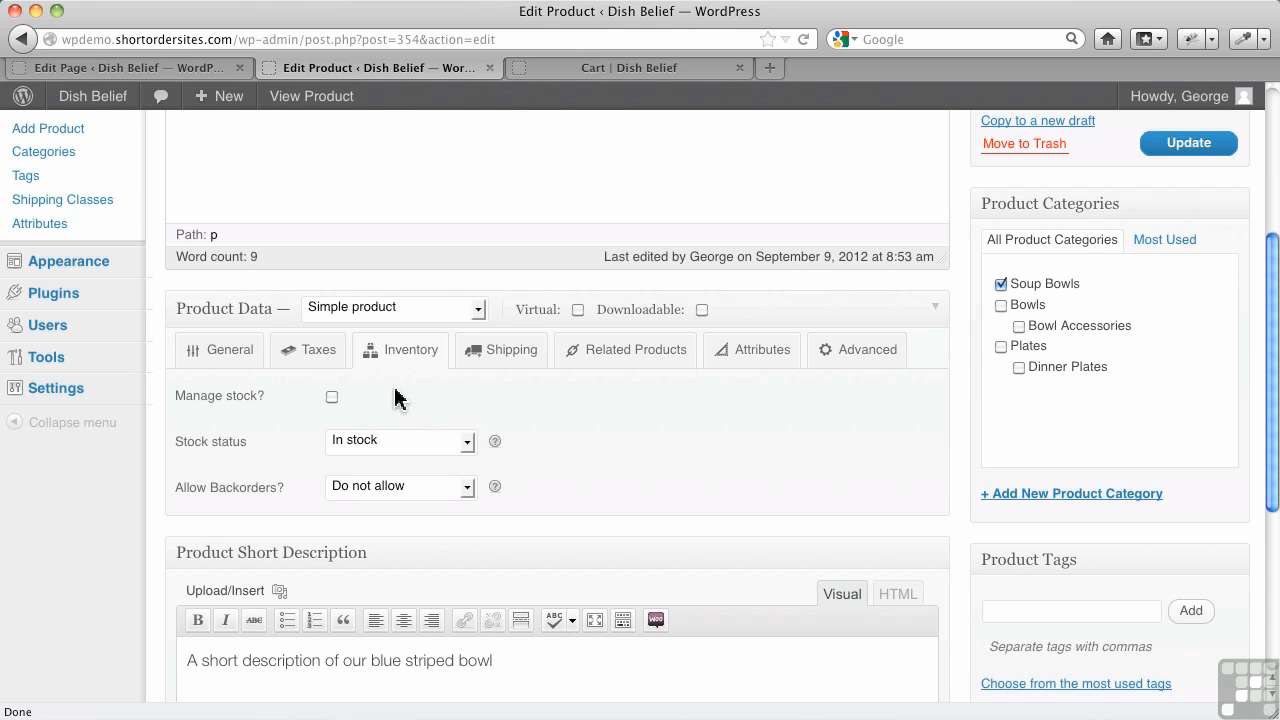
mouse_move(570, 316)
left_click(510, 368)
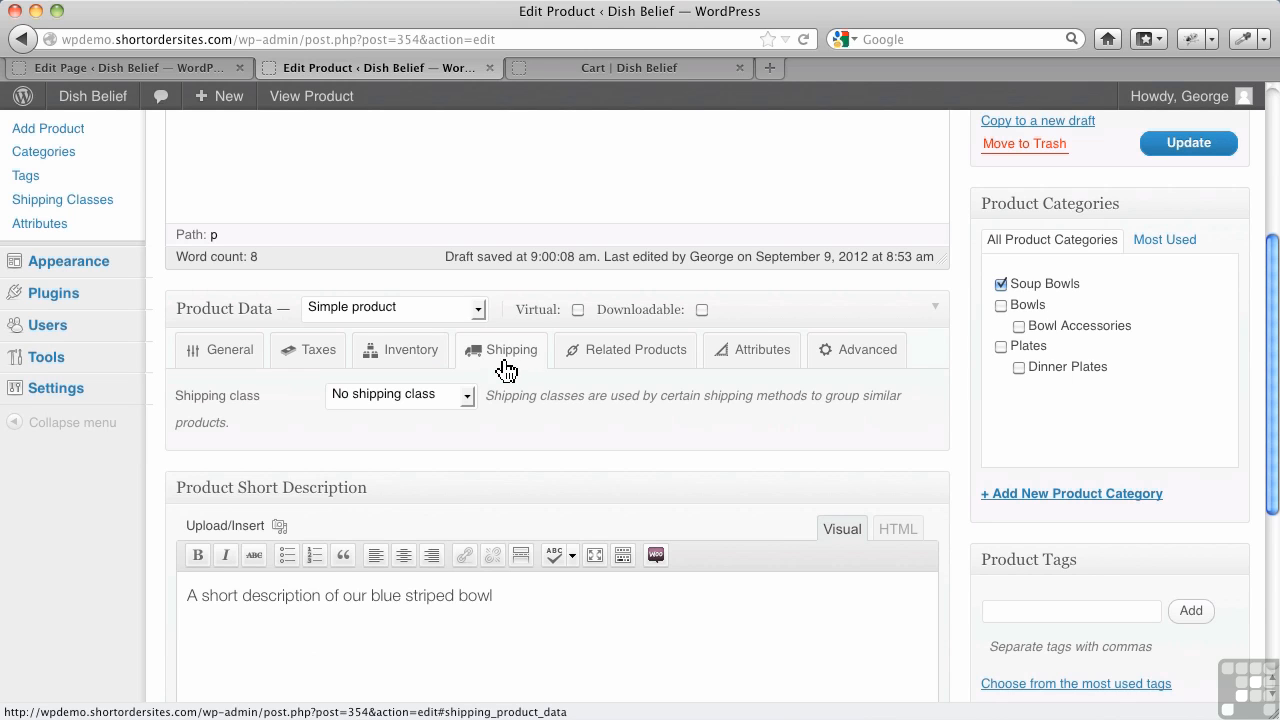
left_click(467, 399)
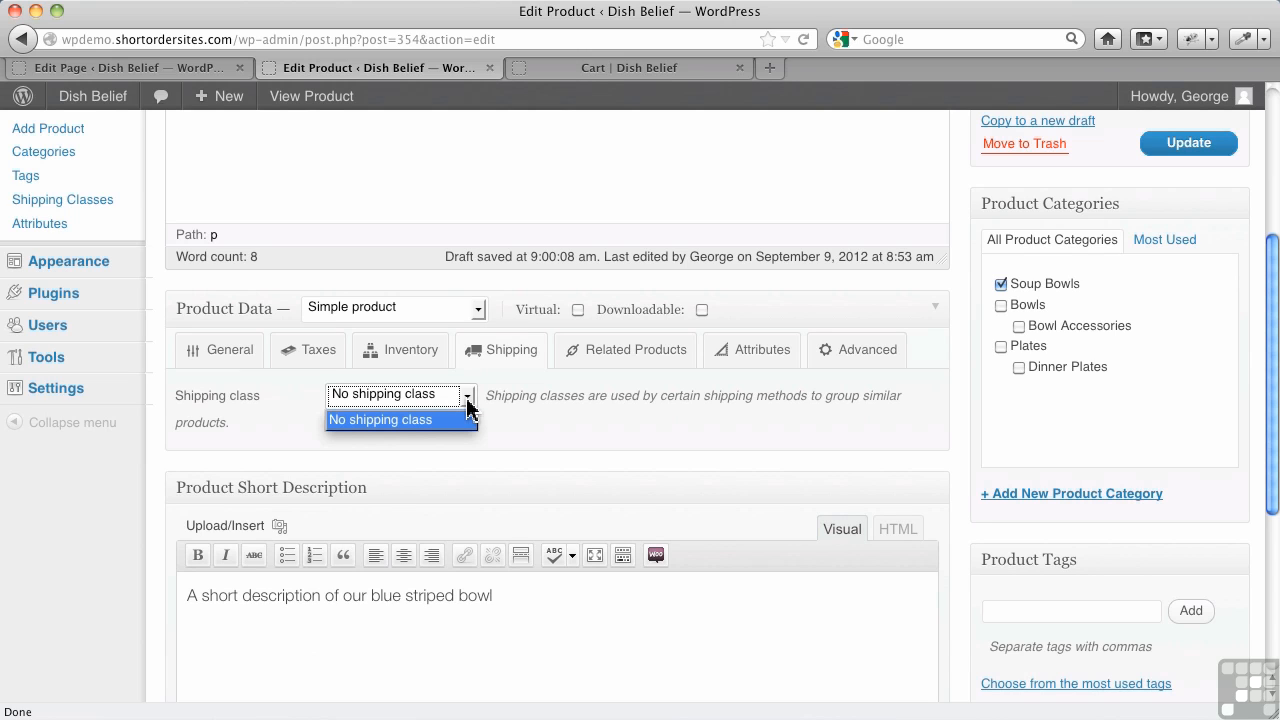
left_click(588, 440)
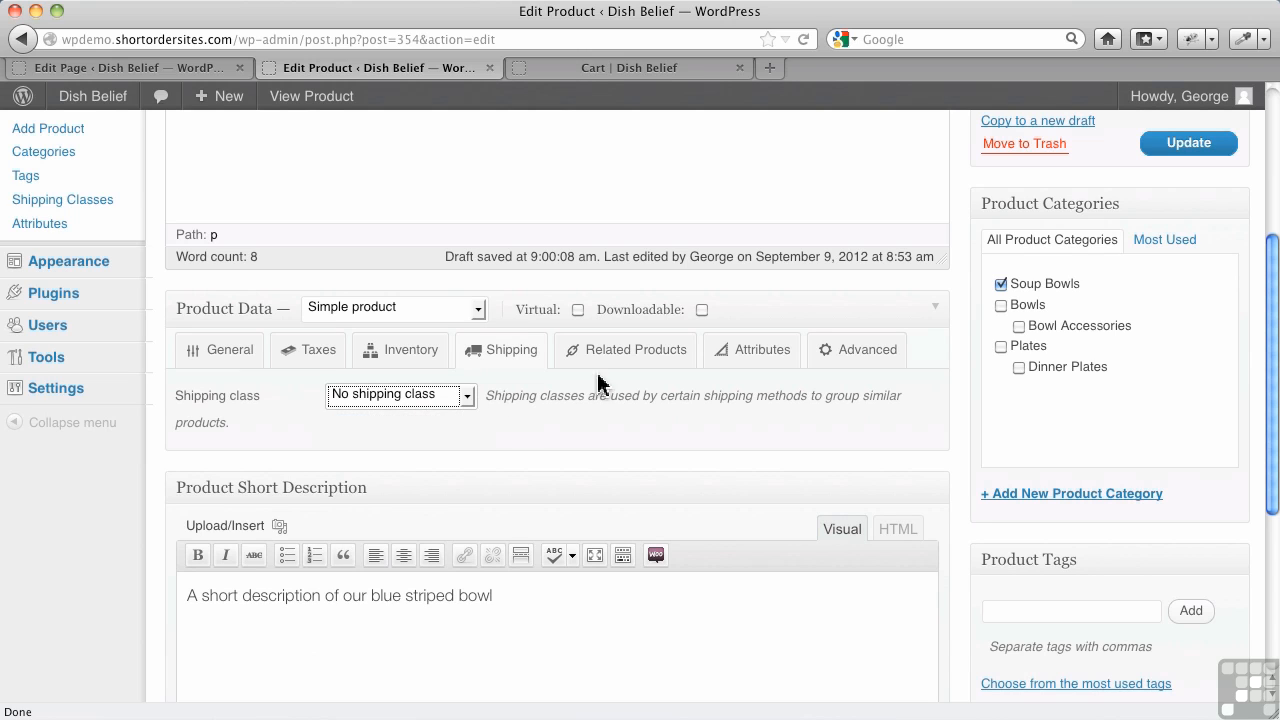
Examine the up-sell and cross-sell fields and the custom attribute settings of the bowl
left_click(612, 361)
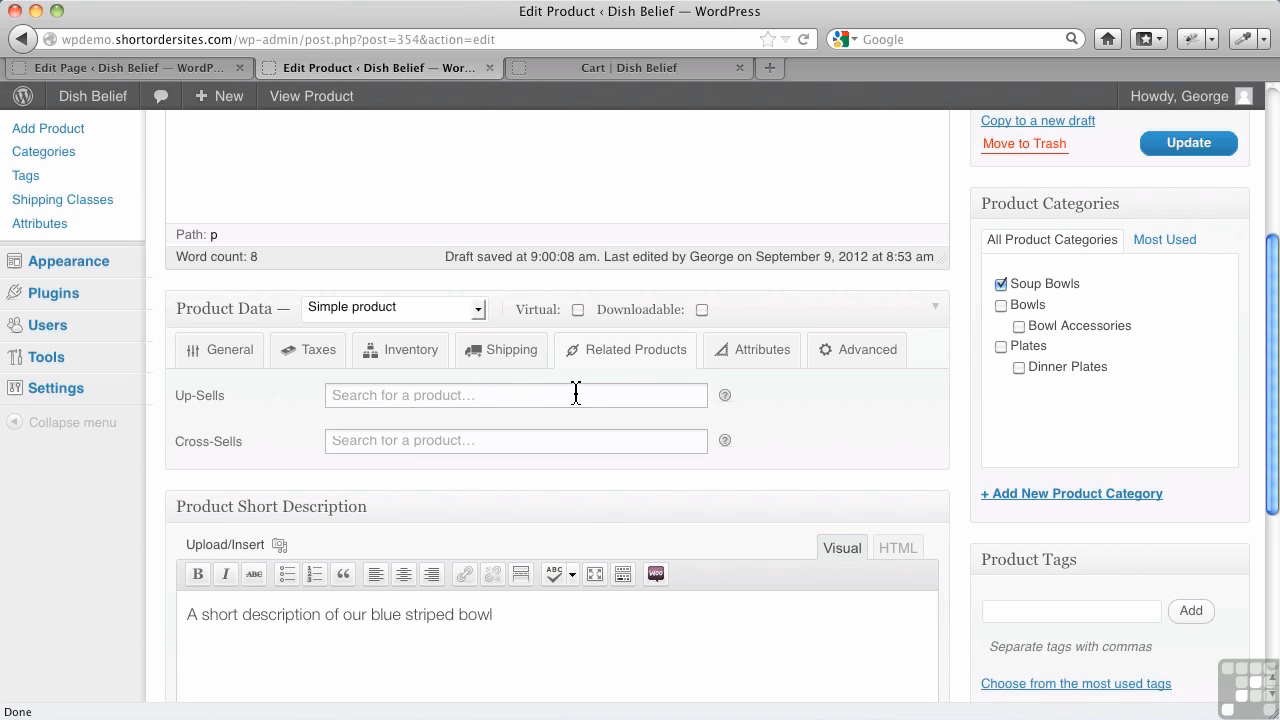
mouse_move(725, 403)
left_click(742, 370)
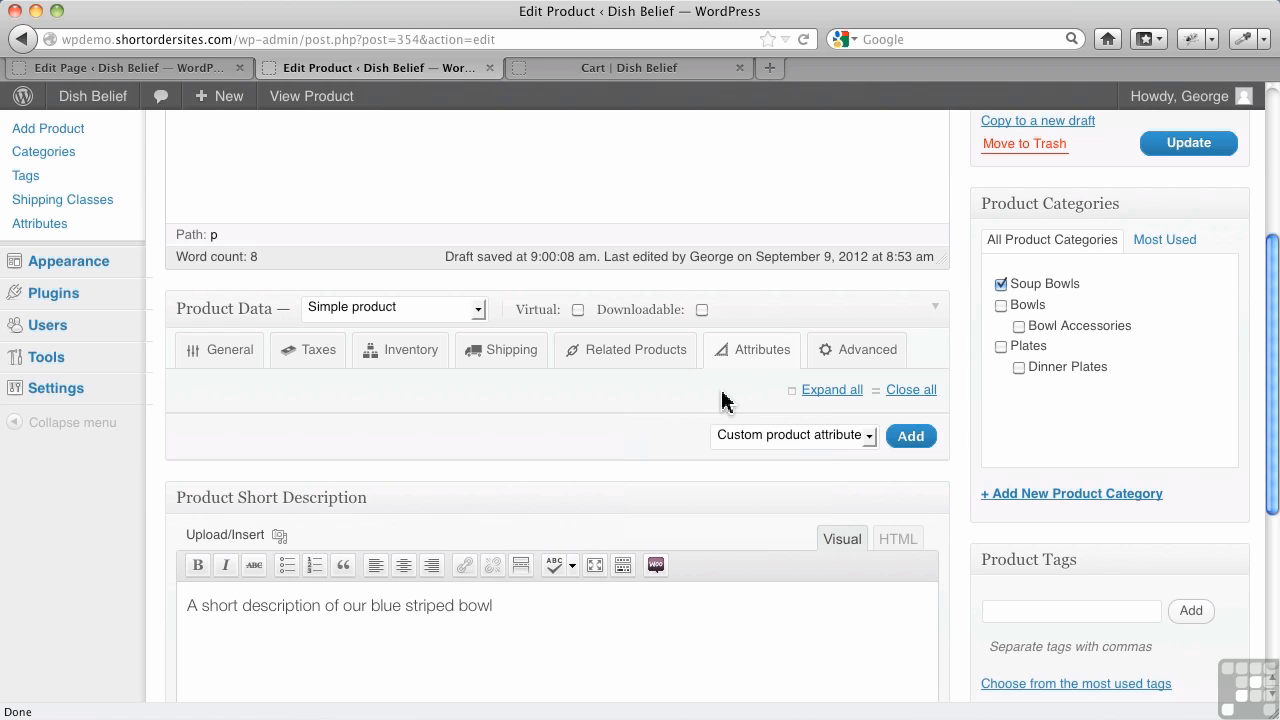
Try enabling reviews in the bowl's advanced product data and switch the option off again
left_click(870, 358)
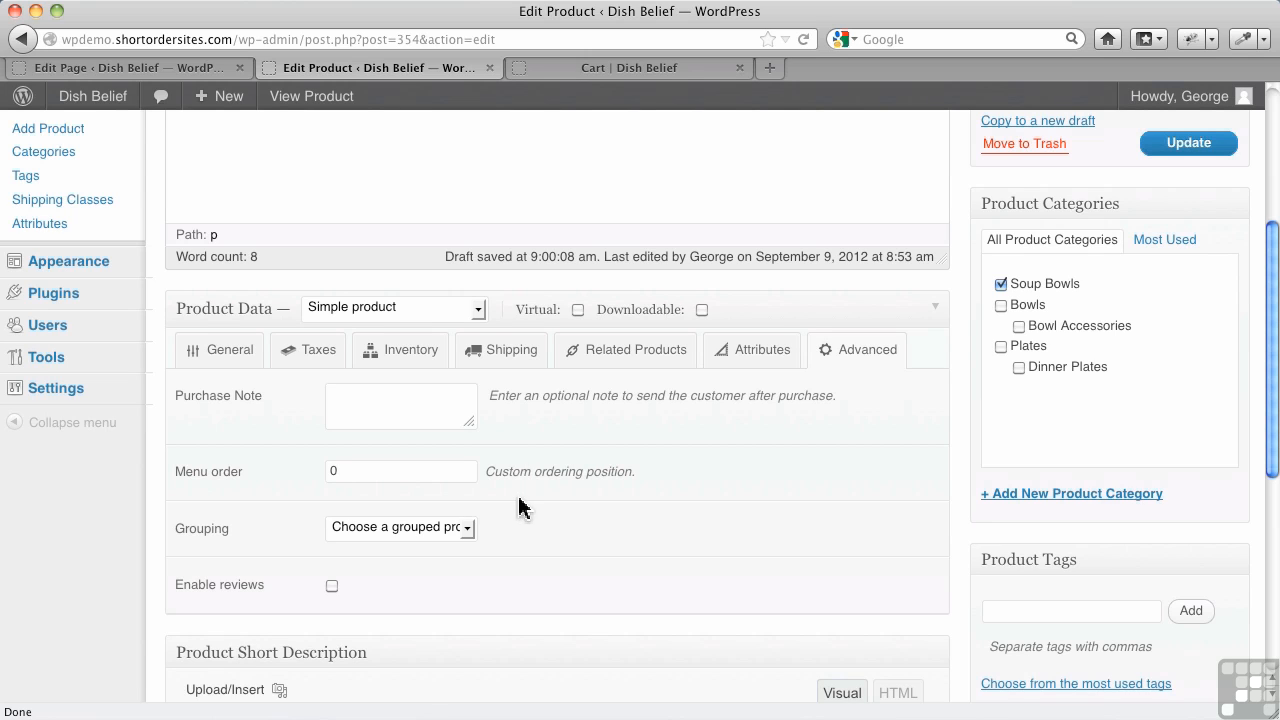
left_click(331, 588)
left_click(333, 587)
scroll(789, 549, "down", 5)
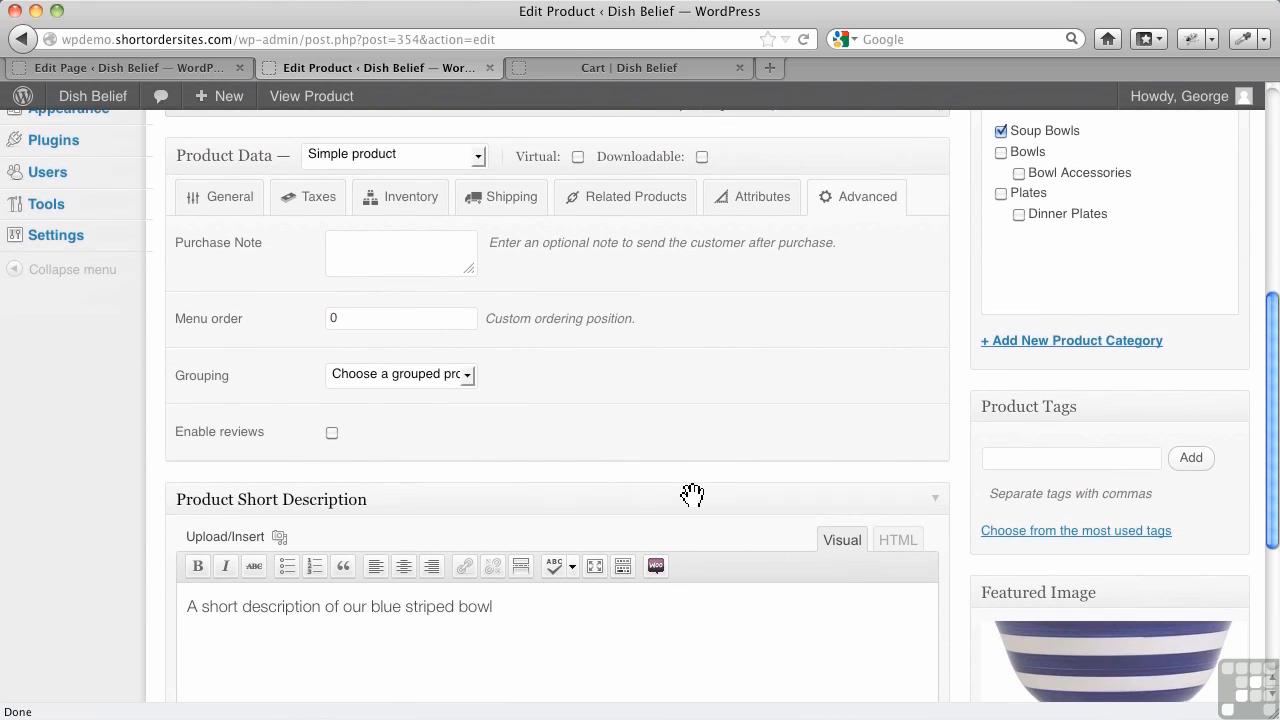
scroll(691, 494, "down", 2)
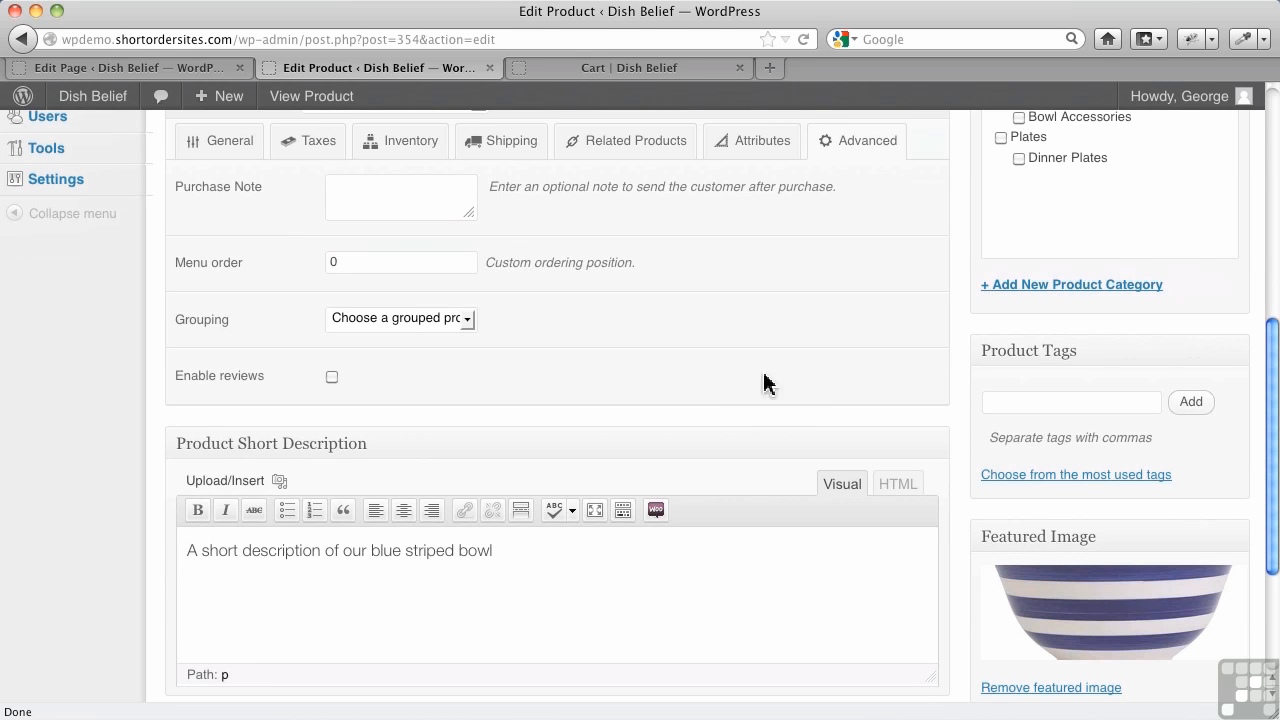
Proceed from the shop cart to checkout, review the billing fields and order summary, and return to the cart
left_click(604, 67)
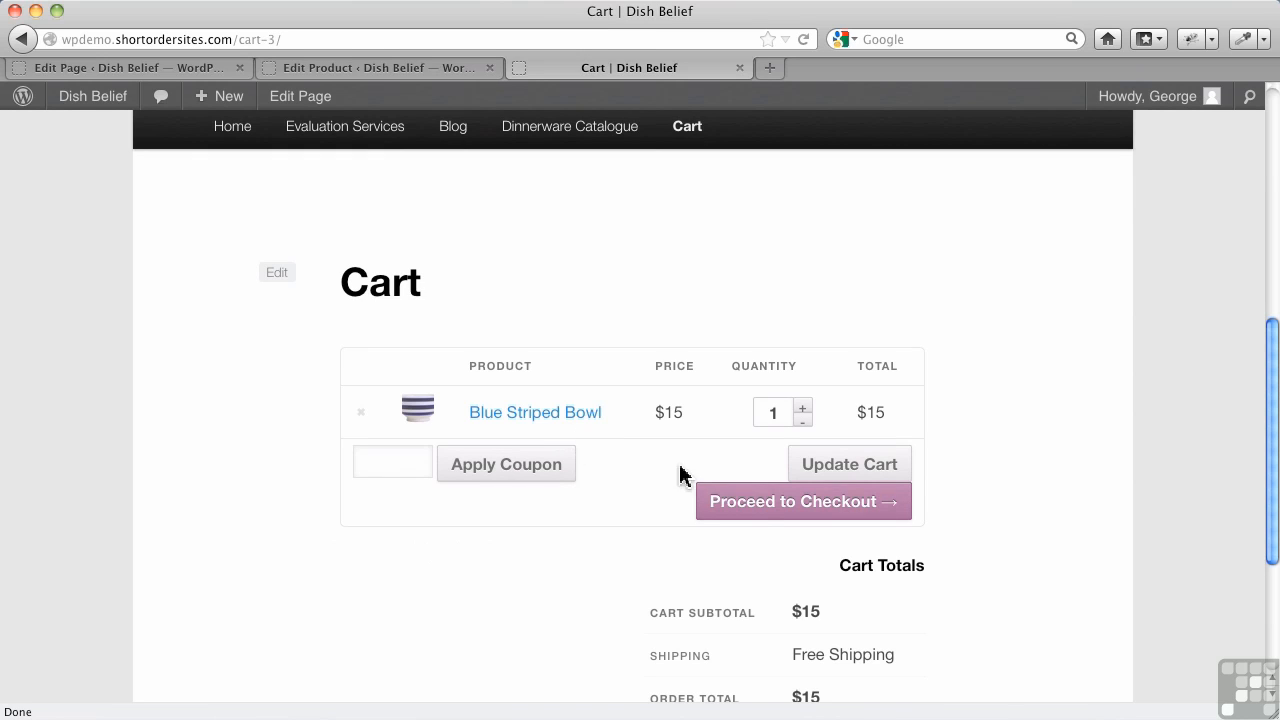
left_click(768, 524)
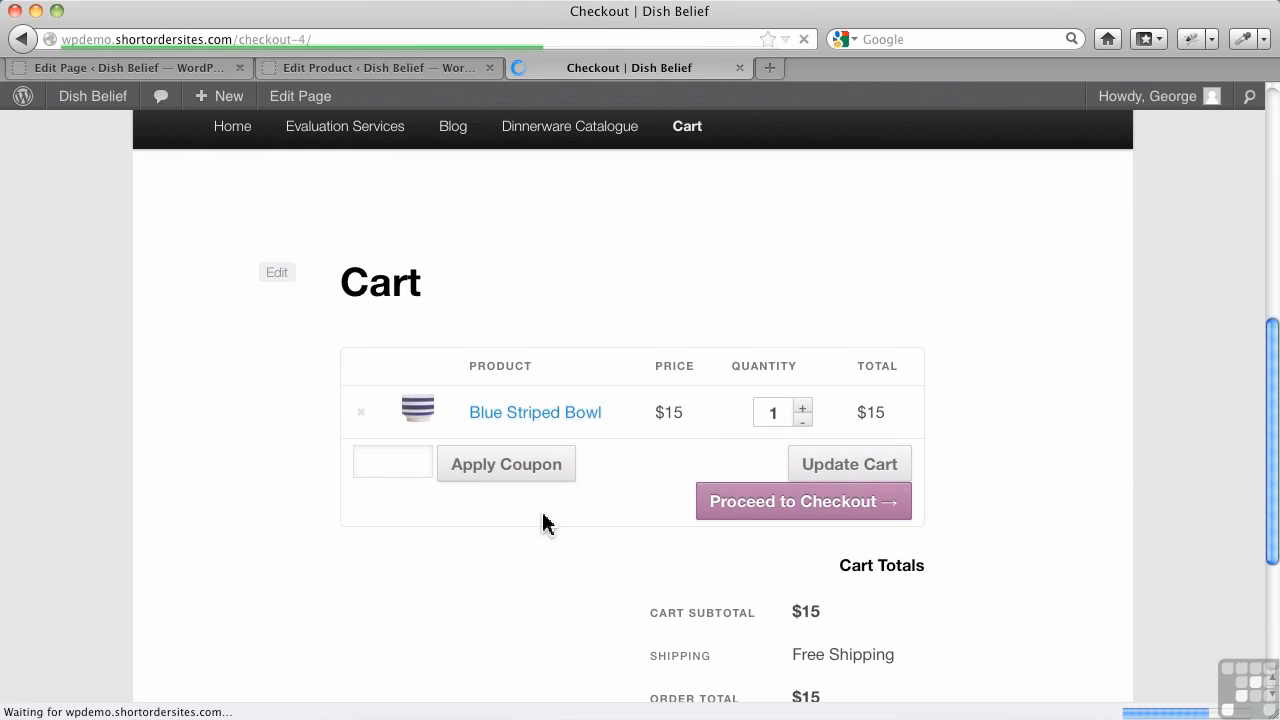
scroll(545, 525, "down", 5)
scroll(545, 525, "down", 10)
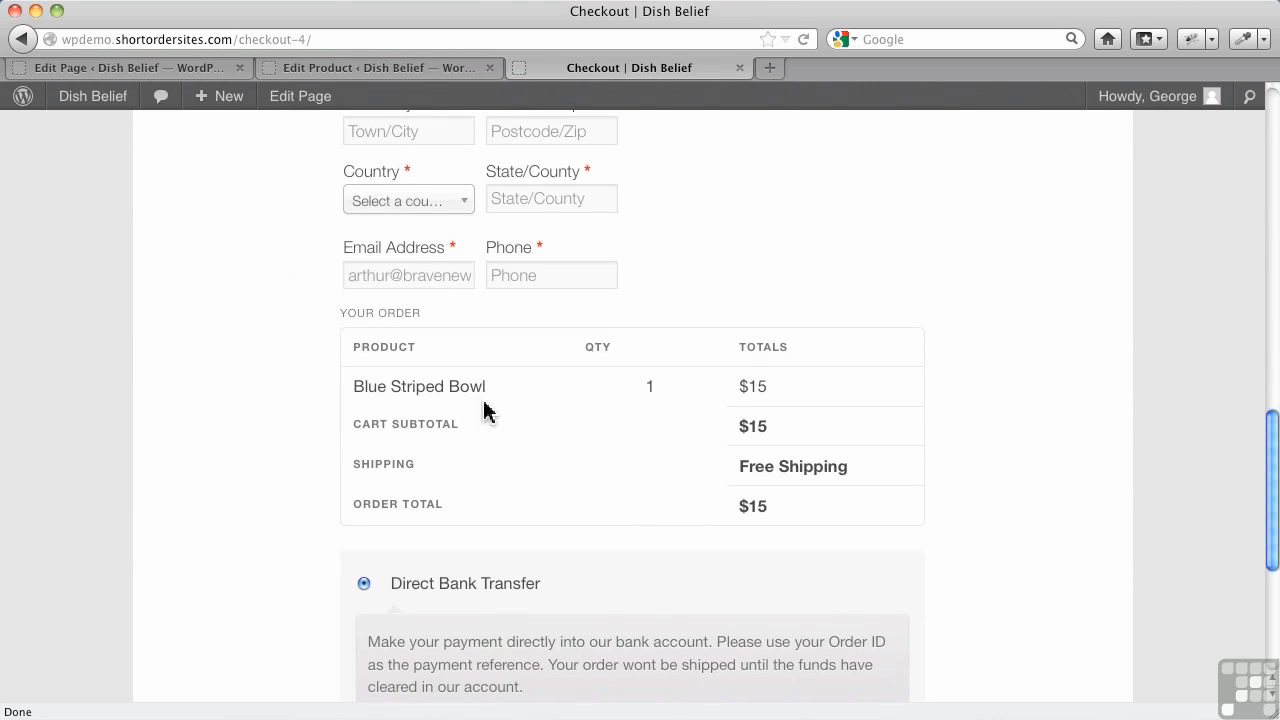
scroll(497, 418, "up", 8)
scroll(502, 410, "up", 5)
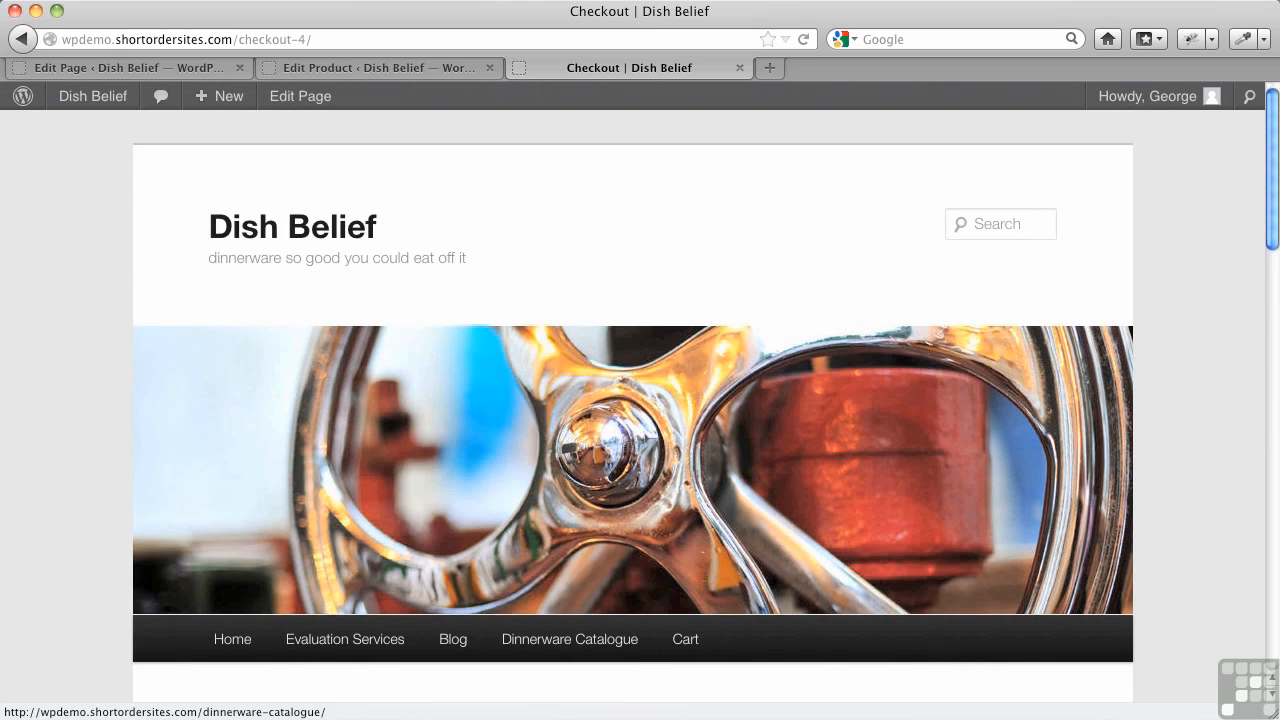
left_click(677, 652)
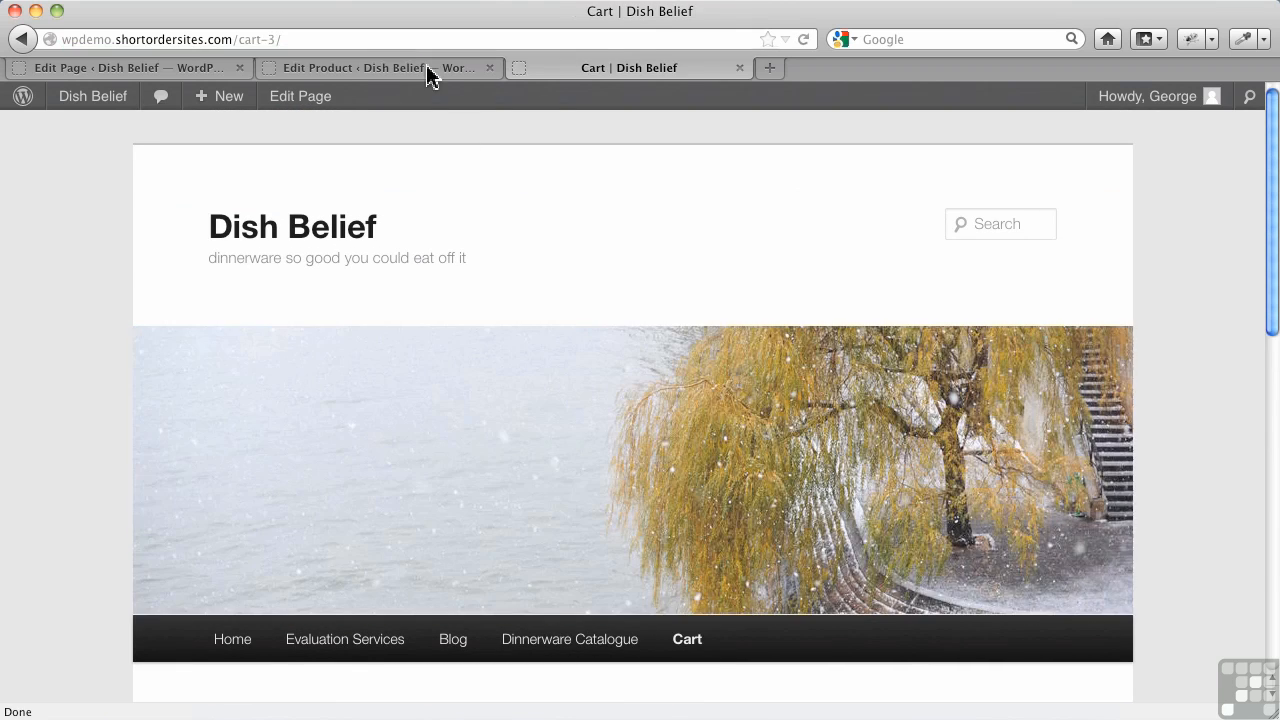
Return to editing the Blue Striped Bowl, review its product categories, and open the form for adding a new category
left_click(429, 72)
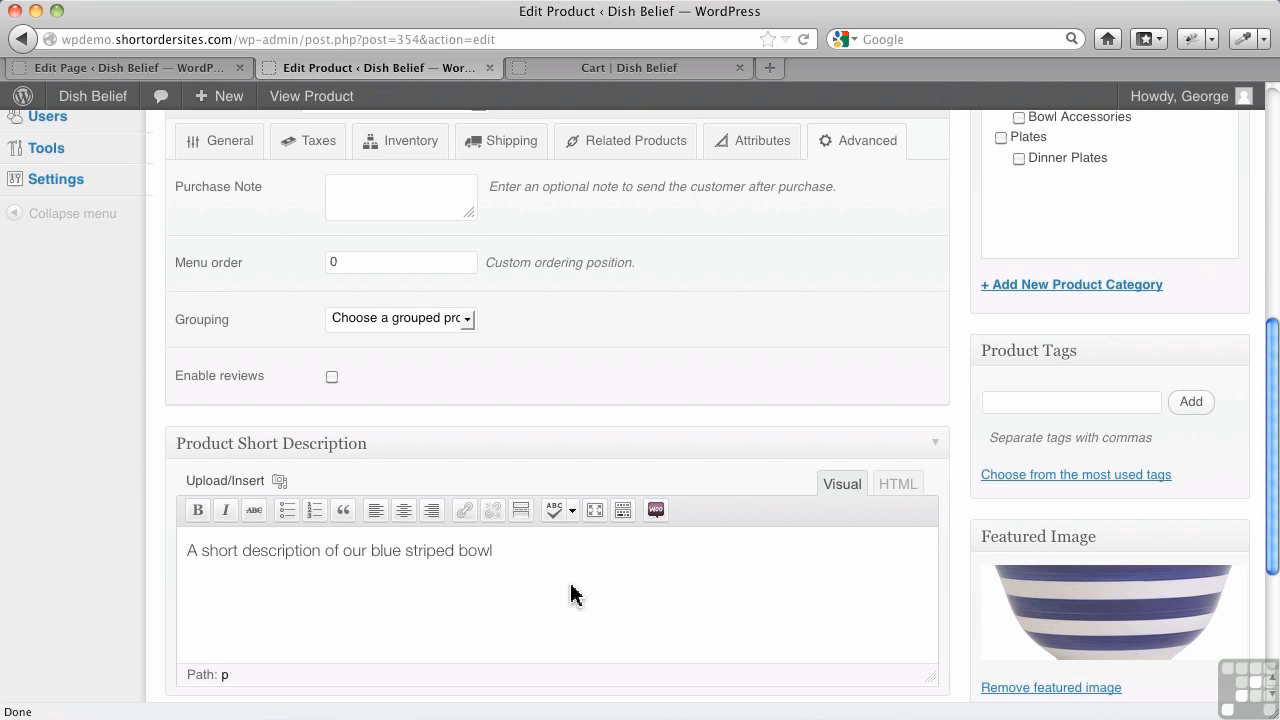
scroll(570, 592, "up", 10)
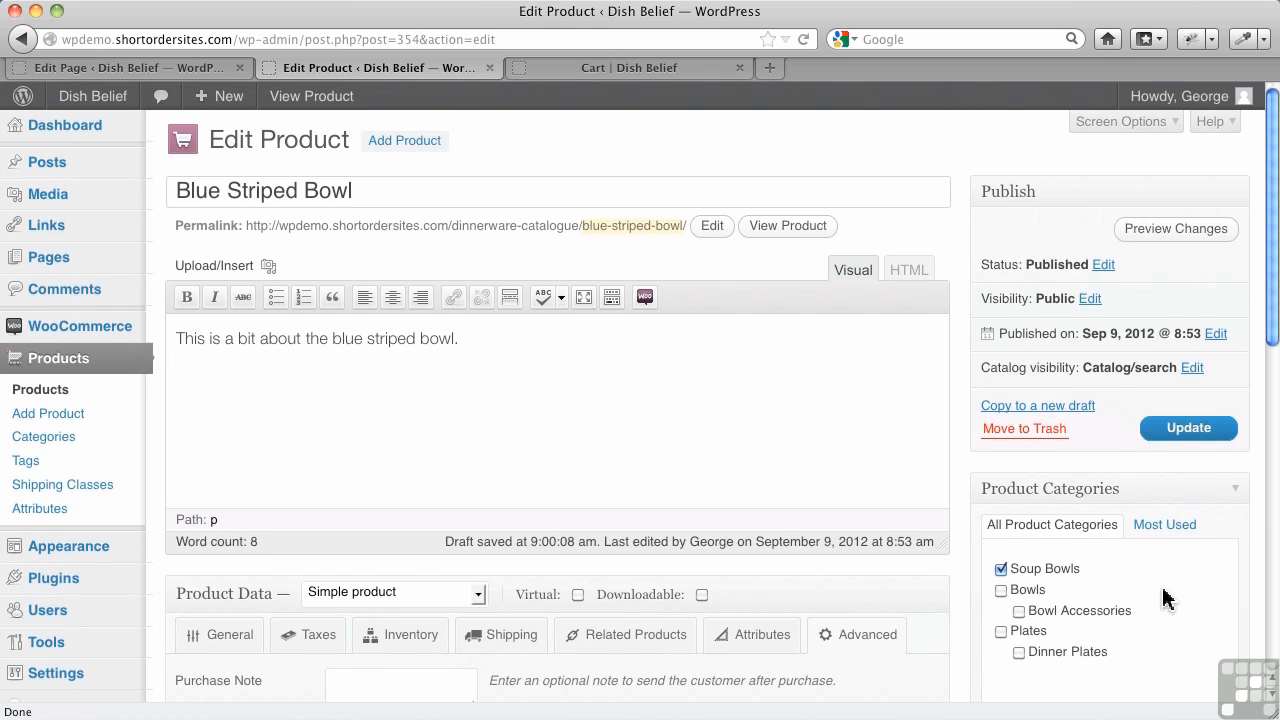
scroll(1163, 598, "down", 3)
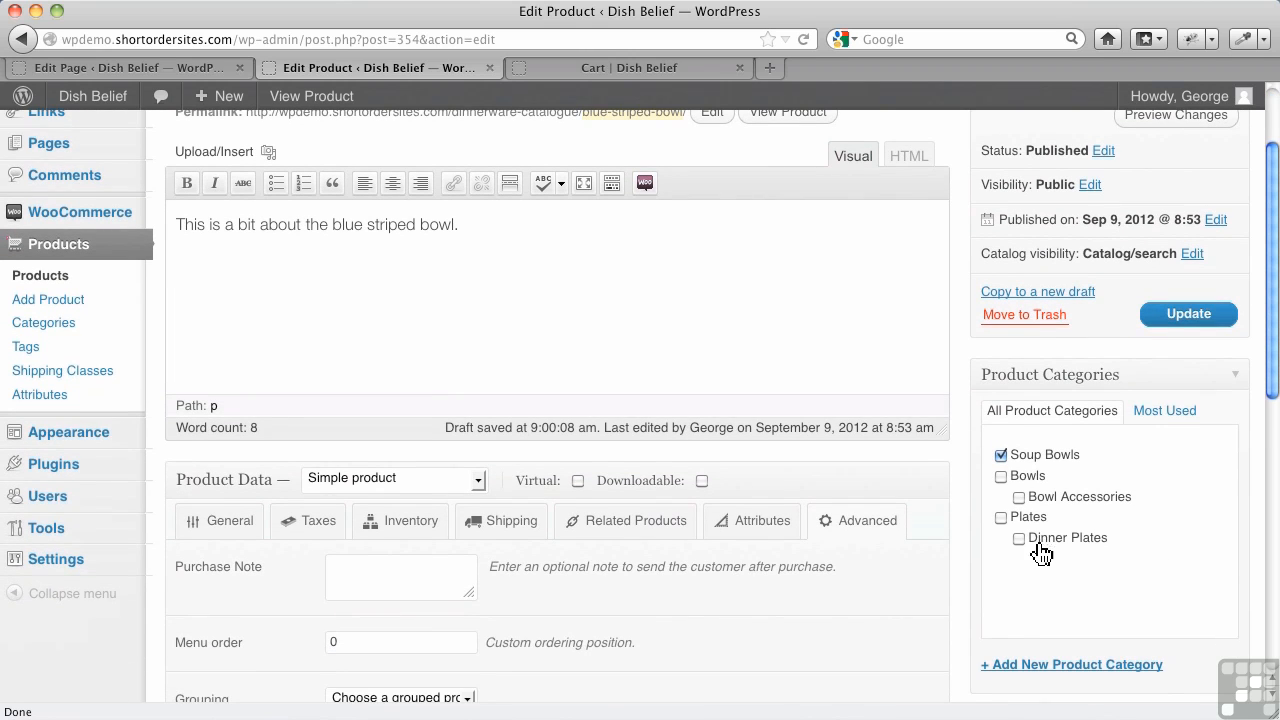
scroll(1060, 625, "down", 2)
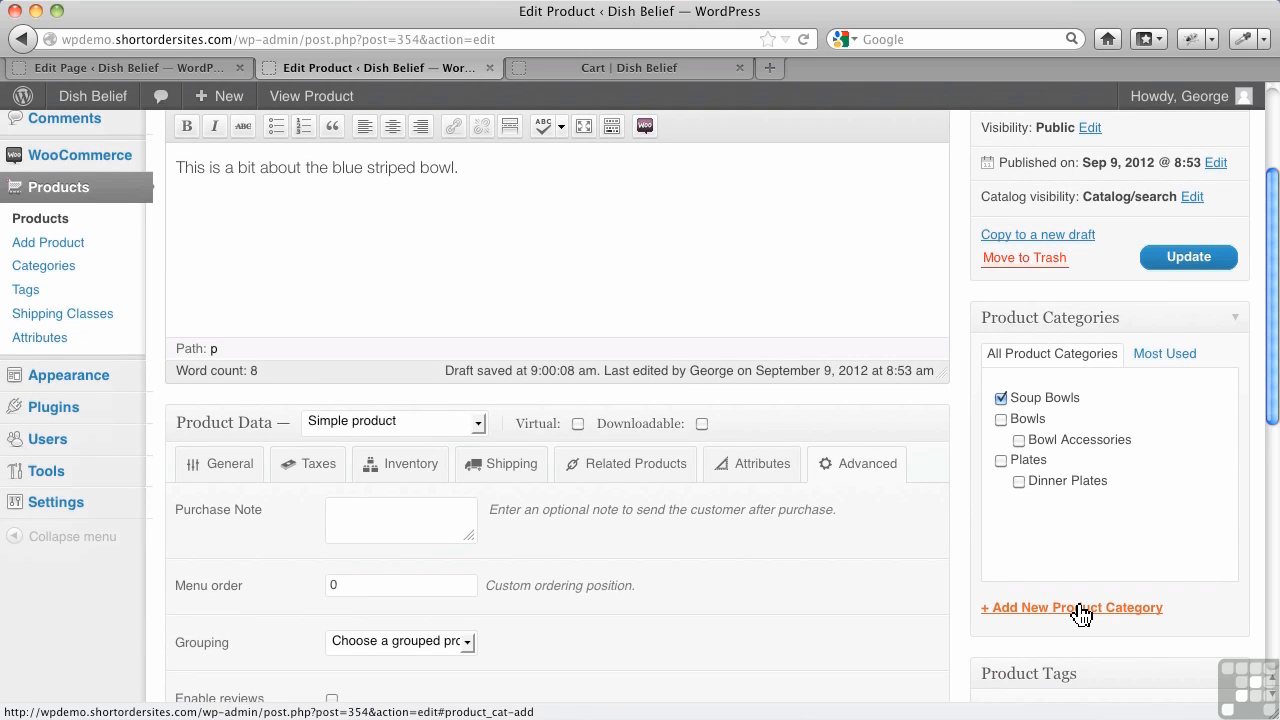
left_click(1081, 613)
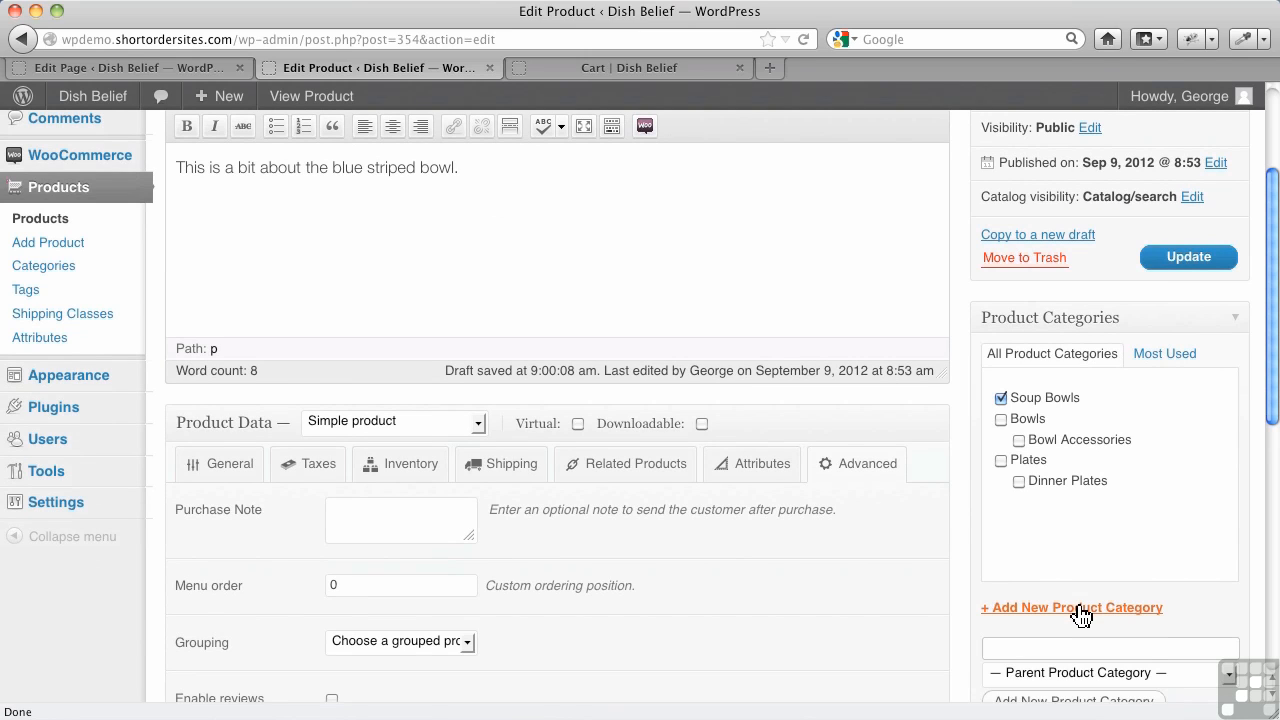
scroll(1100, 600, "up", 5)
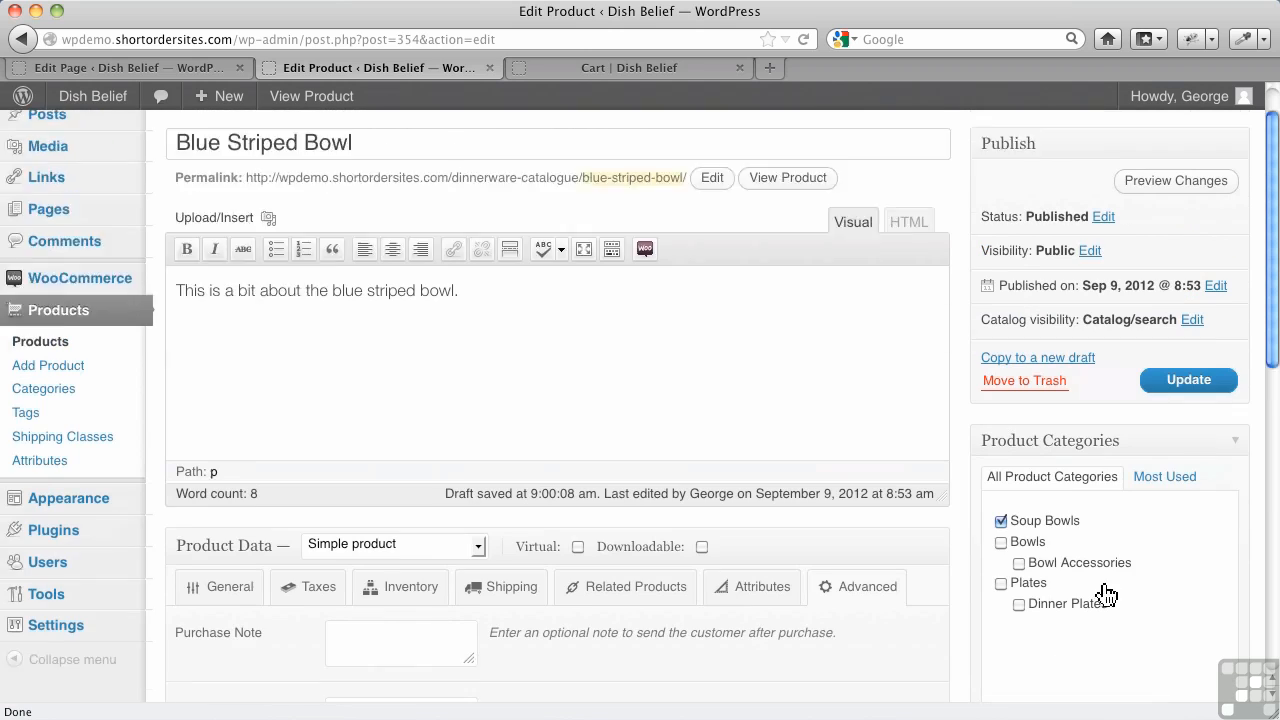